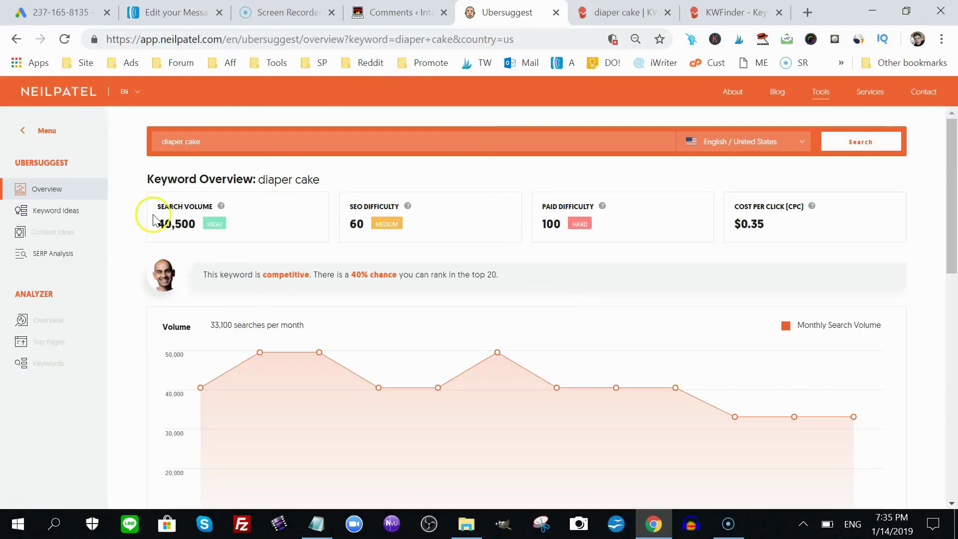
Compare the diaper cake query across the Ubersuggest and KWFinder tabs
click(198, 138)
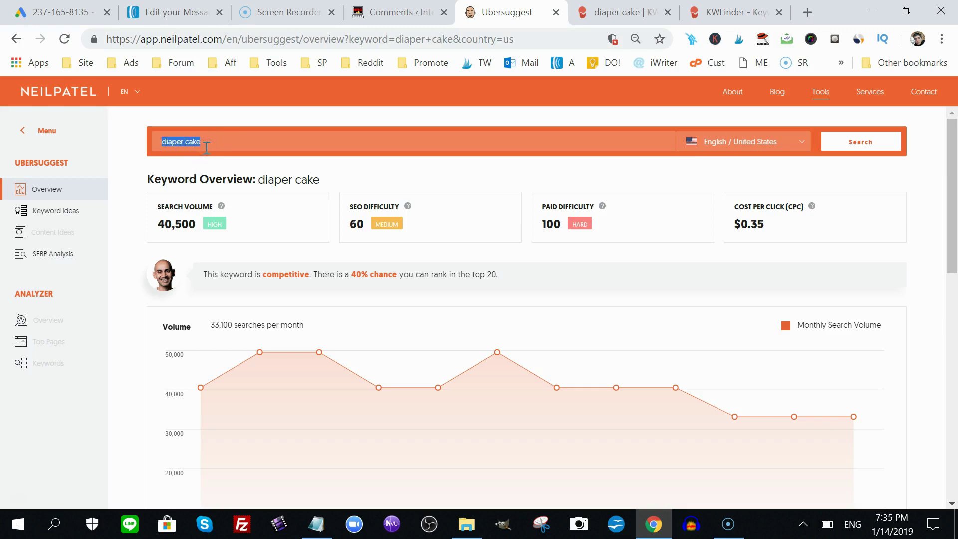
click(240, 145)
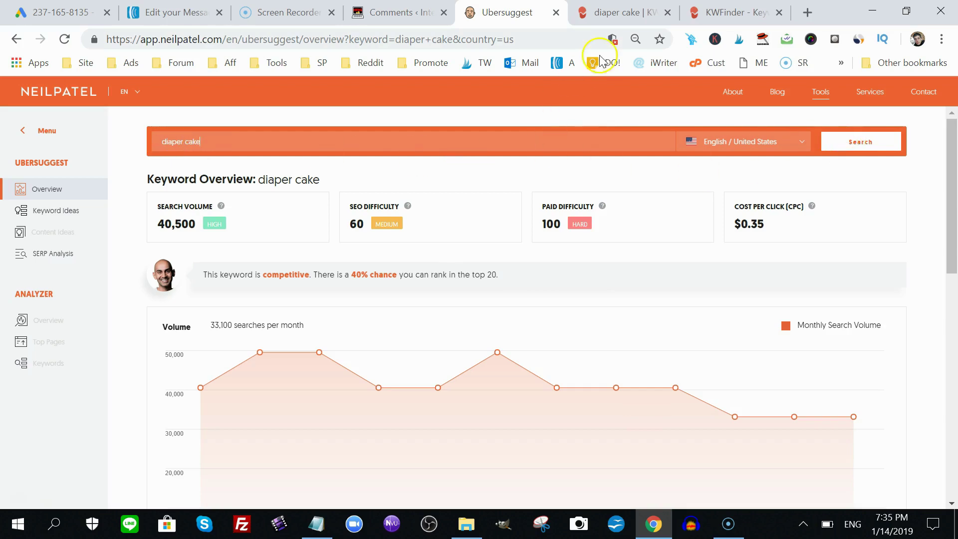
click(608, 13)
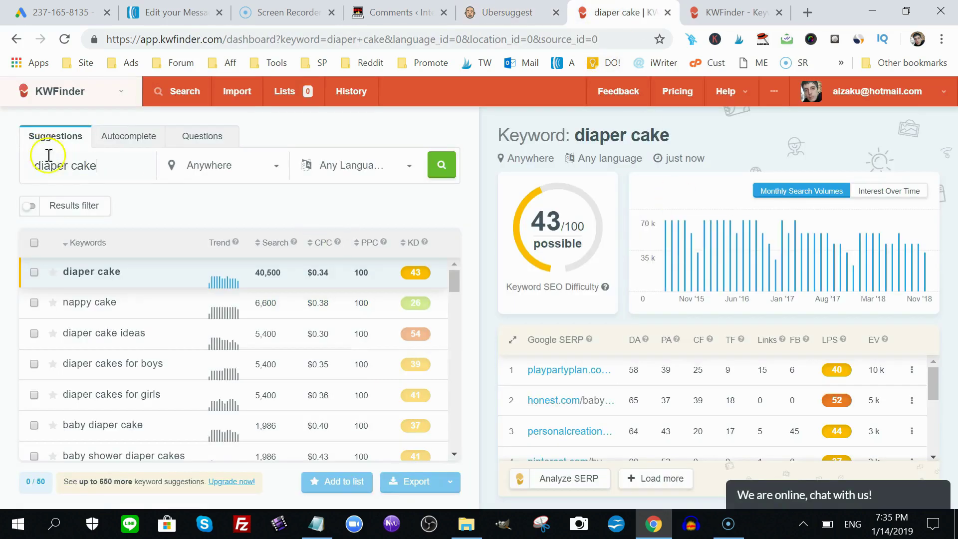
click(506, 13)
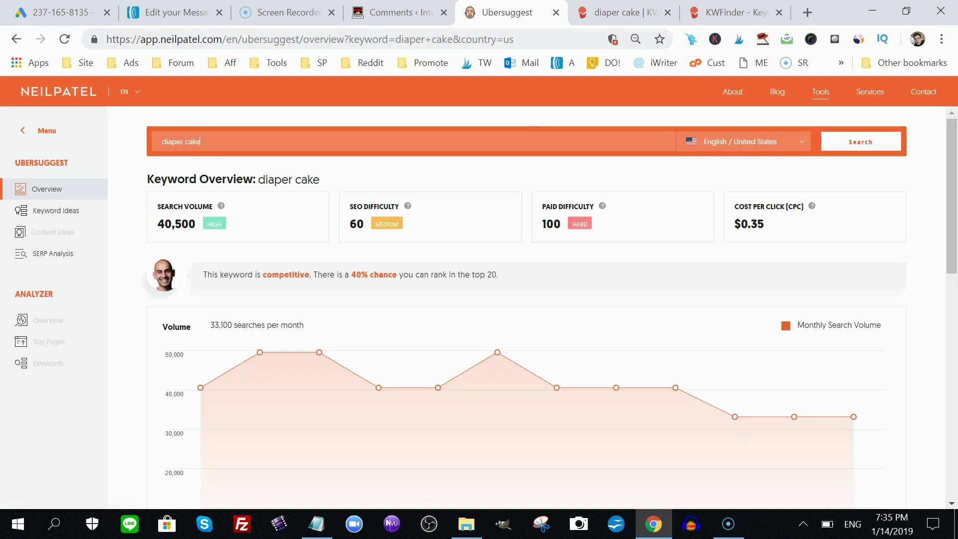
click(405, 149)
click(619, 13)
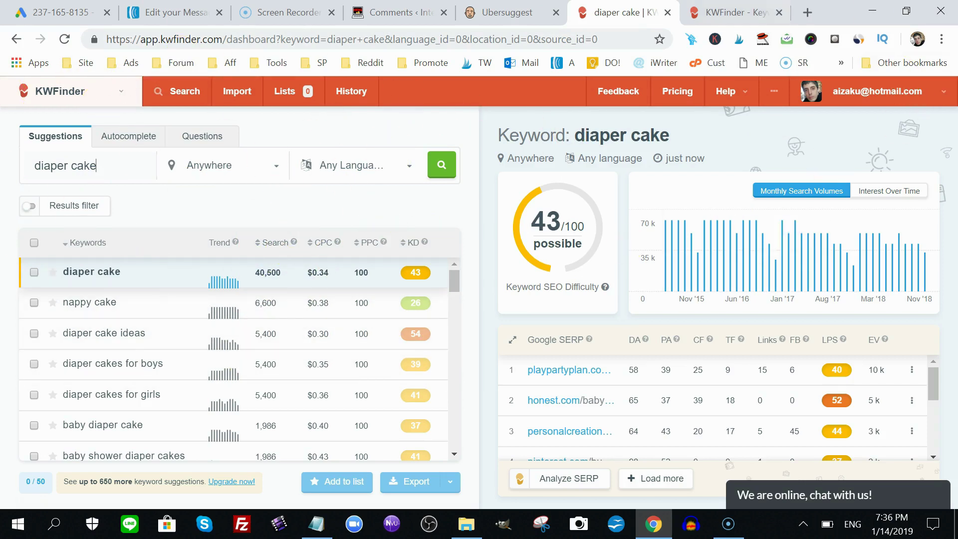
Open keywordshitter.com in a new tab, close it, and return to KWFinder's diaper cake results
click(808, 12)
text(keywo)
key(Return)
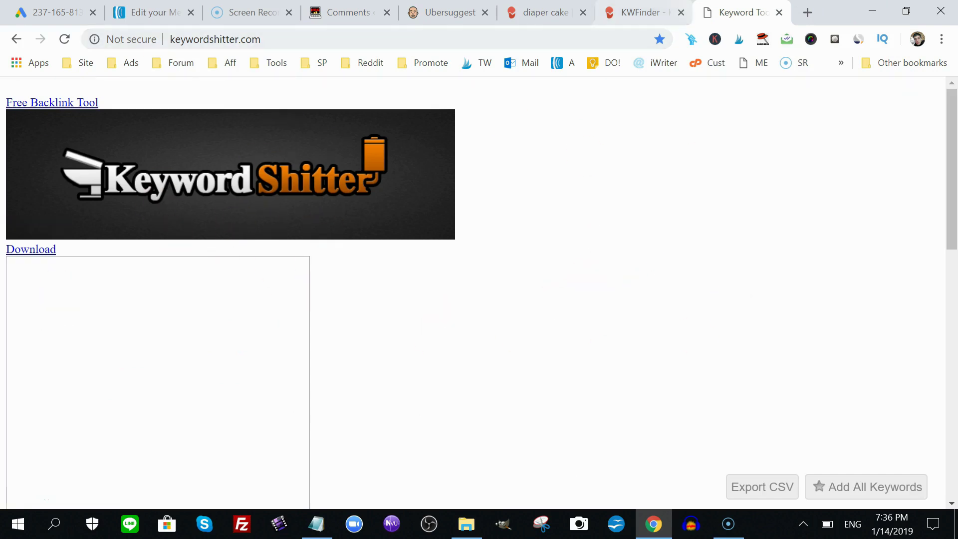
click(543, 12)
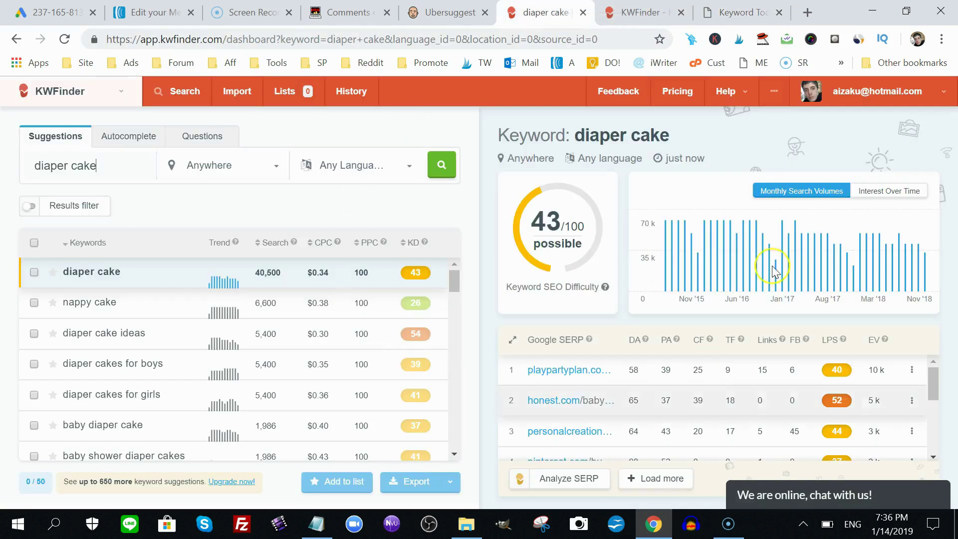
click(778, 12)
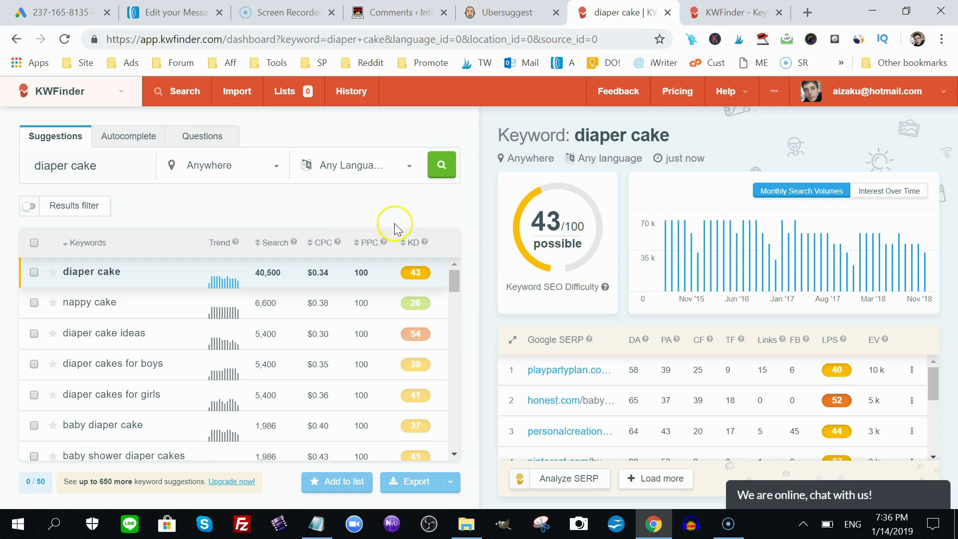
click(506, 13)
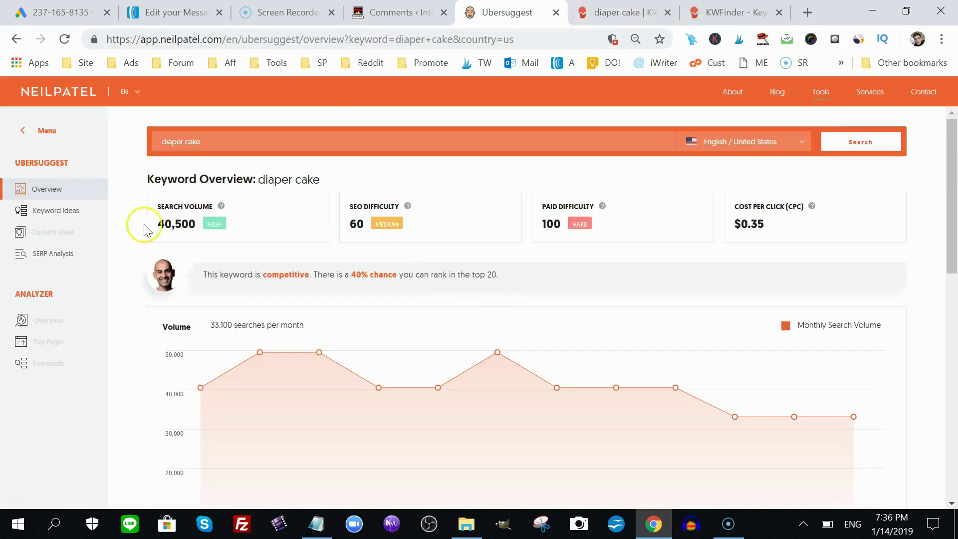
click(619, 14)
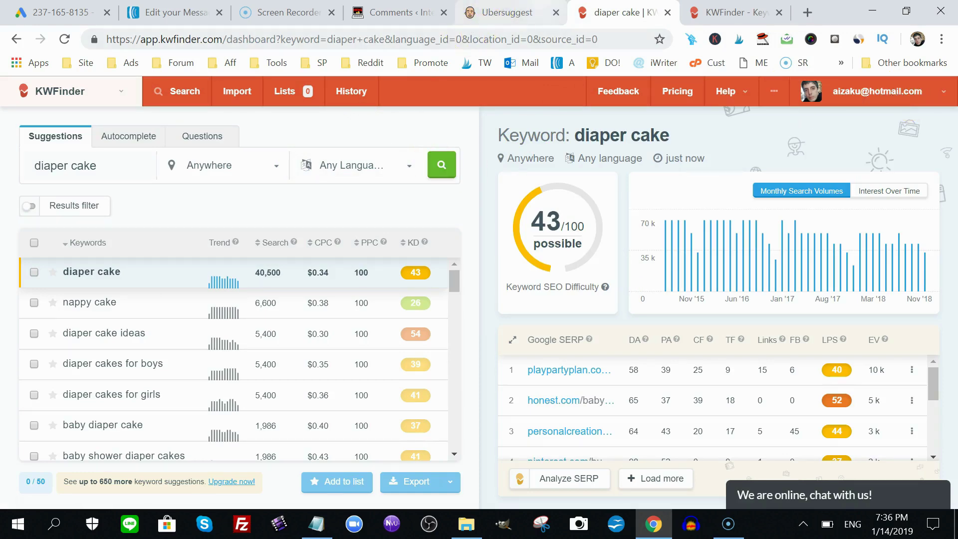
Flip between KWFinder and Ubersuggest for diaper cake, ending on Ubersuggest's keyword ideas table
click(559, 11)
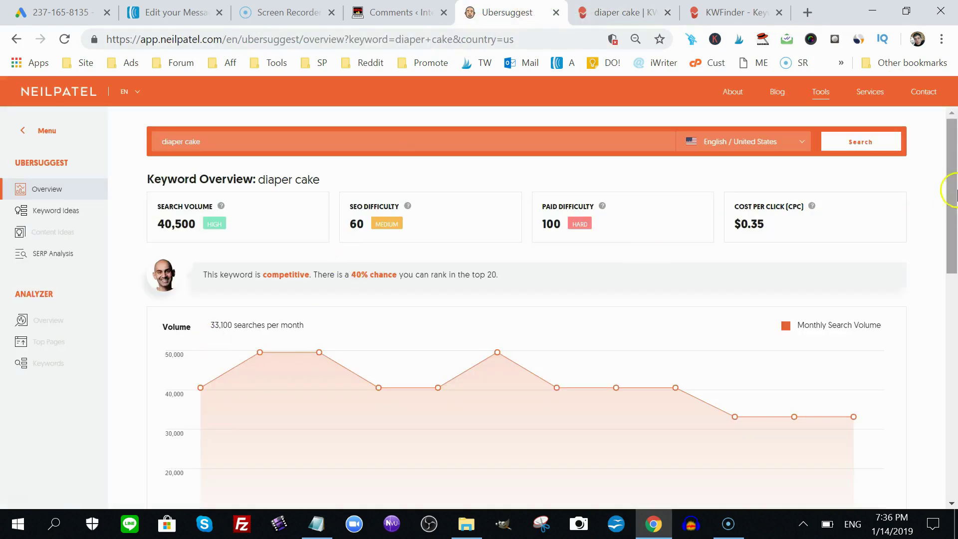
drag(949, 192, 953, 314)
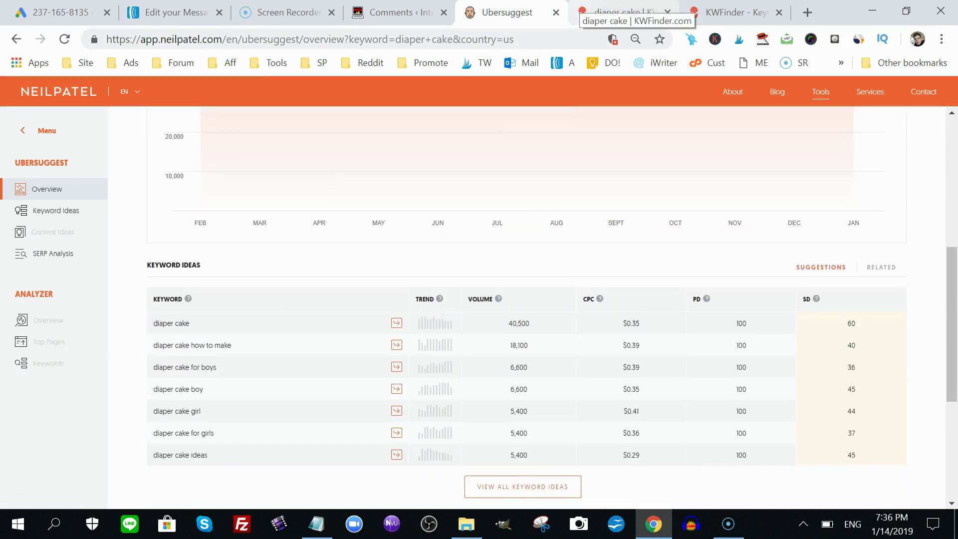
click(618, 12)
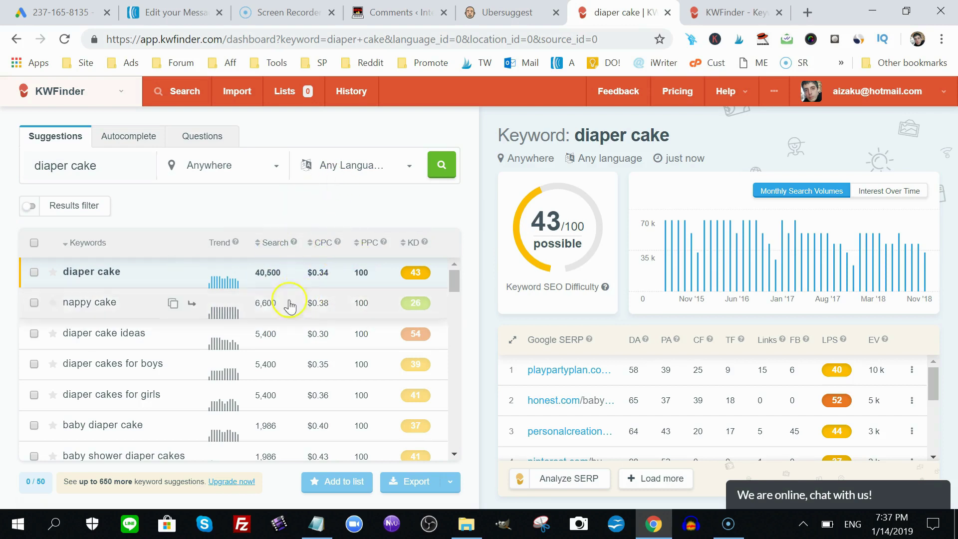
click(523, 7)
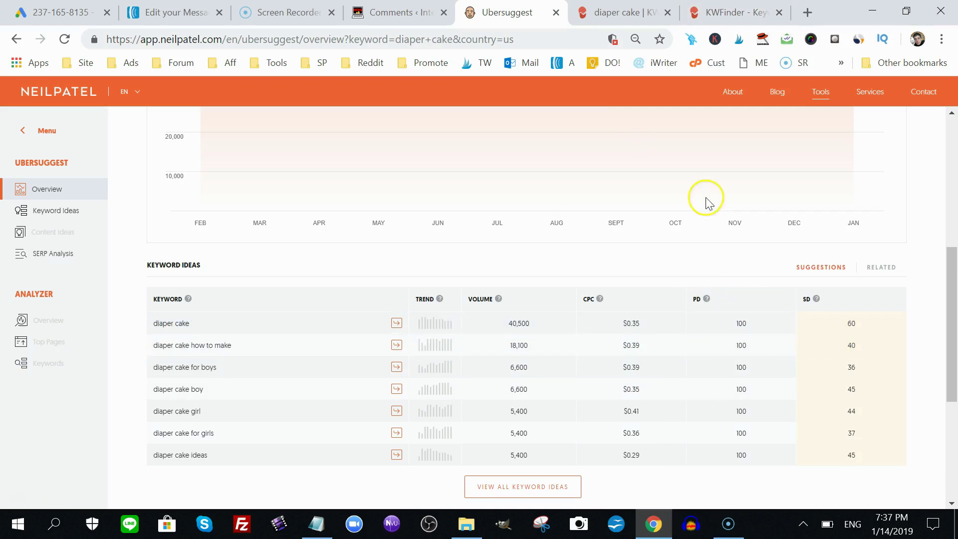
key(ctrl+Tab)
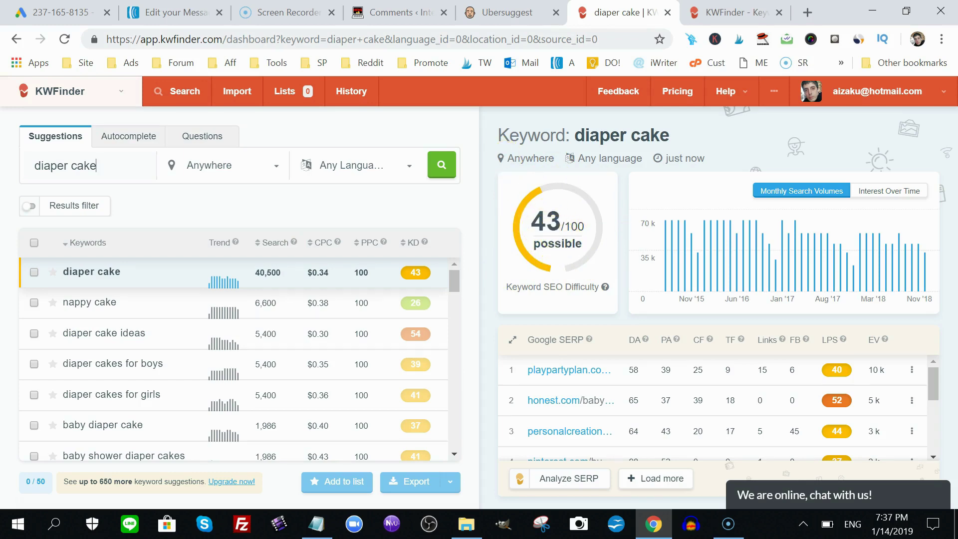
key(ctrl+shift+Tab)
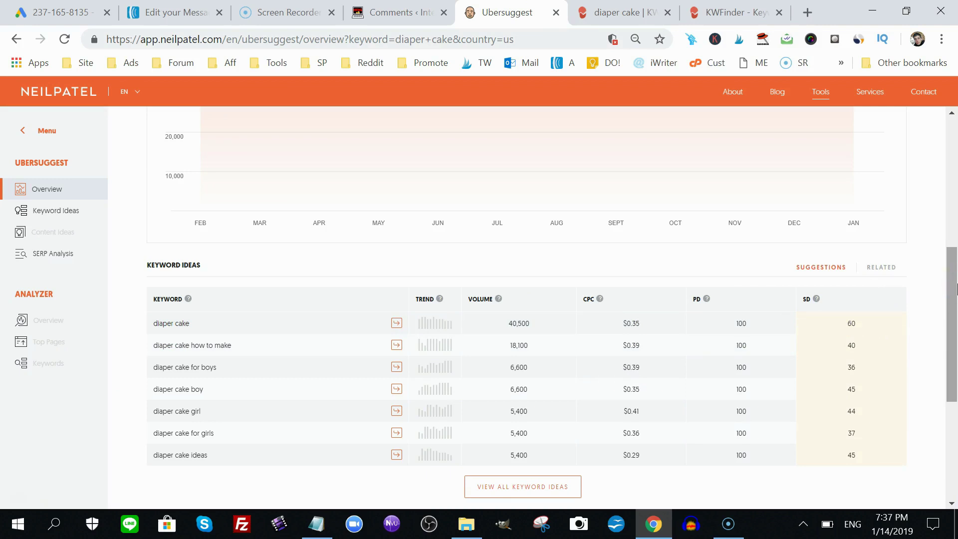
mouse_move(955, 289)
mouse_down()
mouse_move(955, 232)
mouse_move(955, 285)
mouse_up()
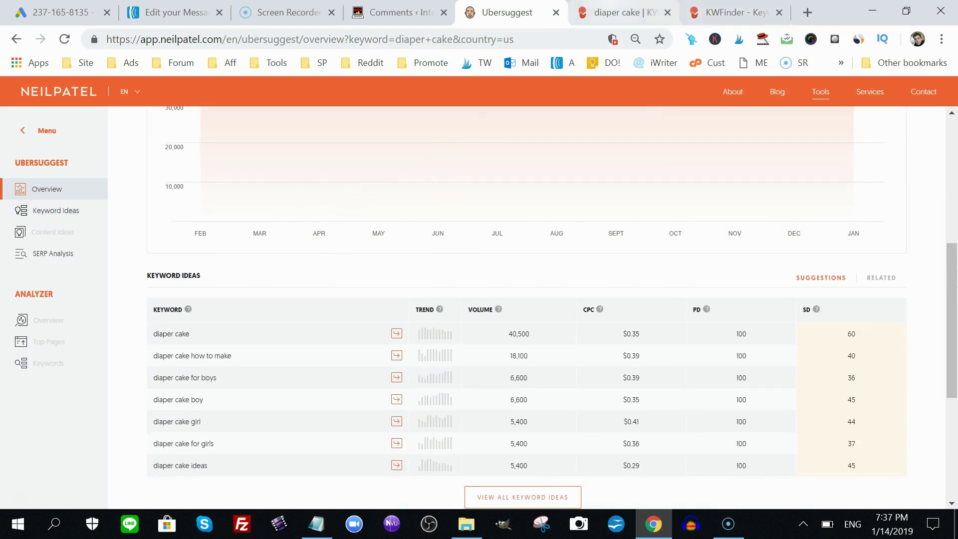
key(ctrl+Tab)
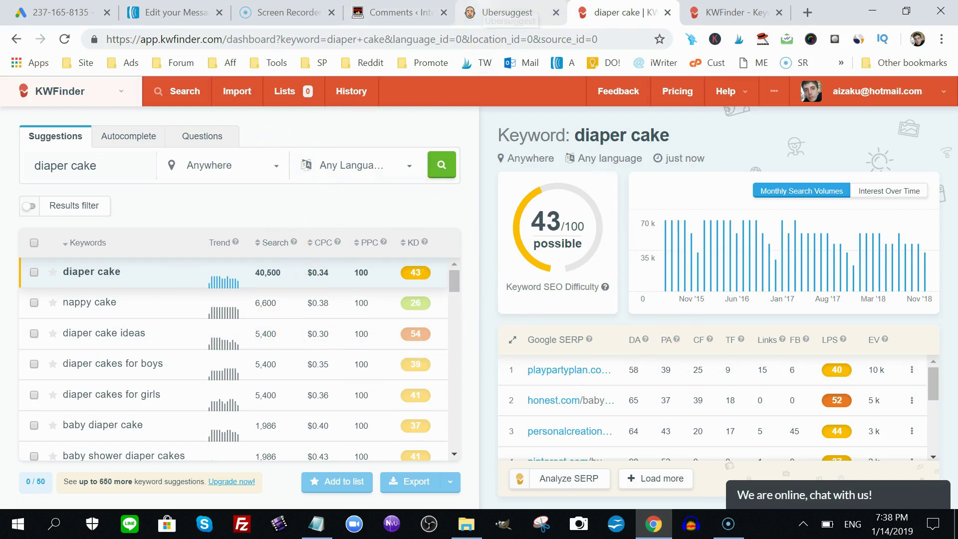
click(501, 13)
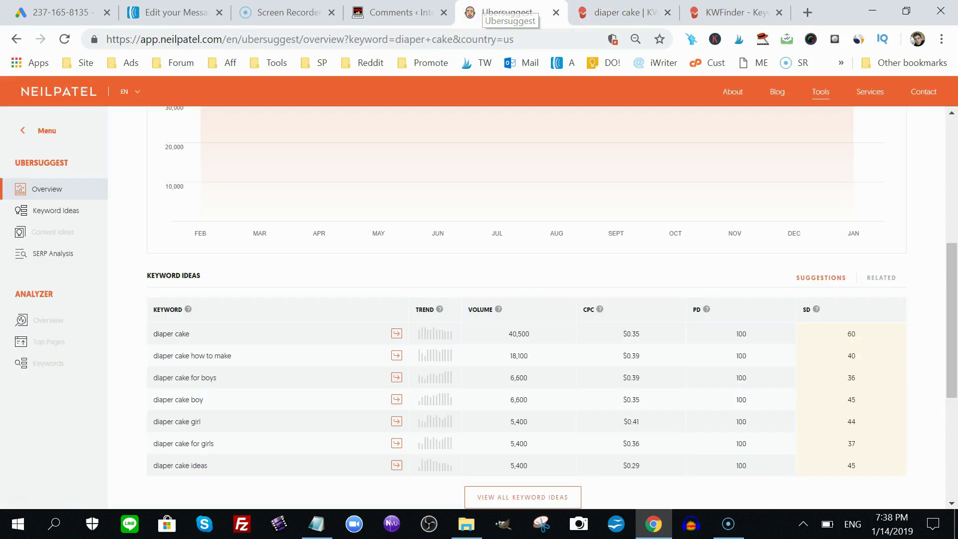
Load 'diaper cake teddy bear' from the keyword ideas list and highlight its 66% top-20 chance
click(51, 212)
click(402, 237)
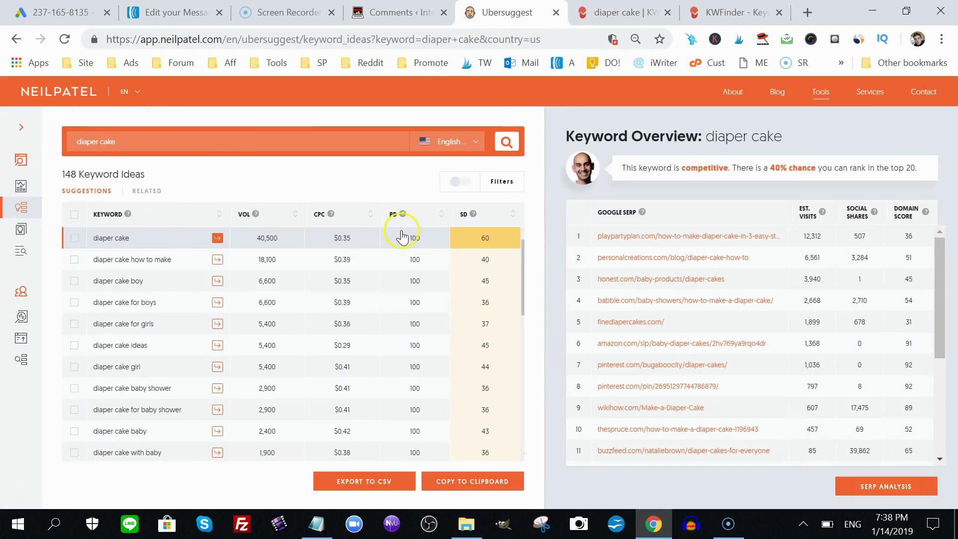
scroll(526, 325, down, 7)
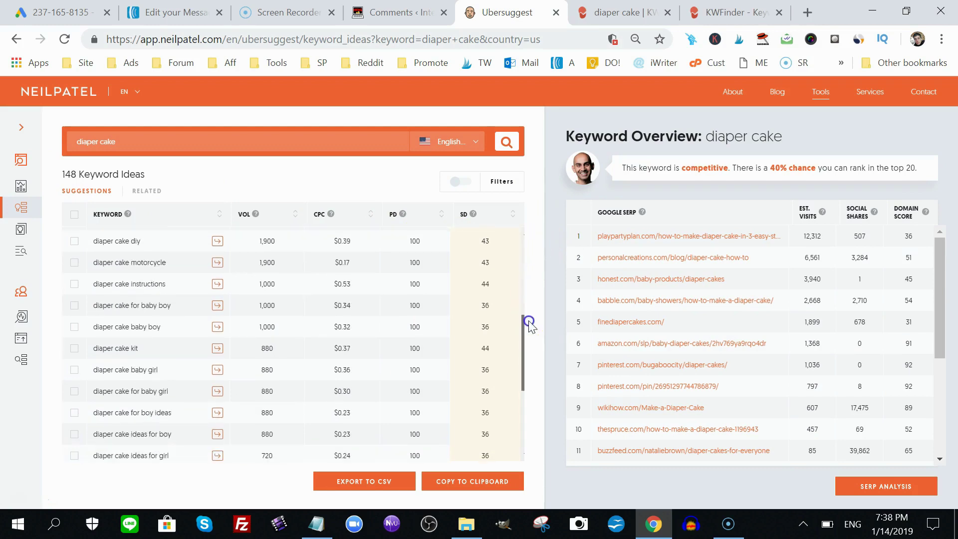
scroll(521, 400, down, 5)
scroll(523, 372, up, 2)
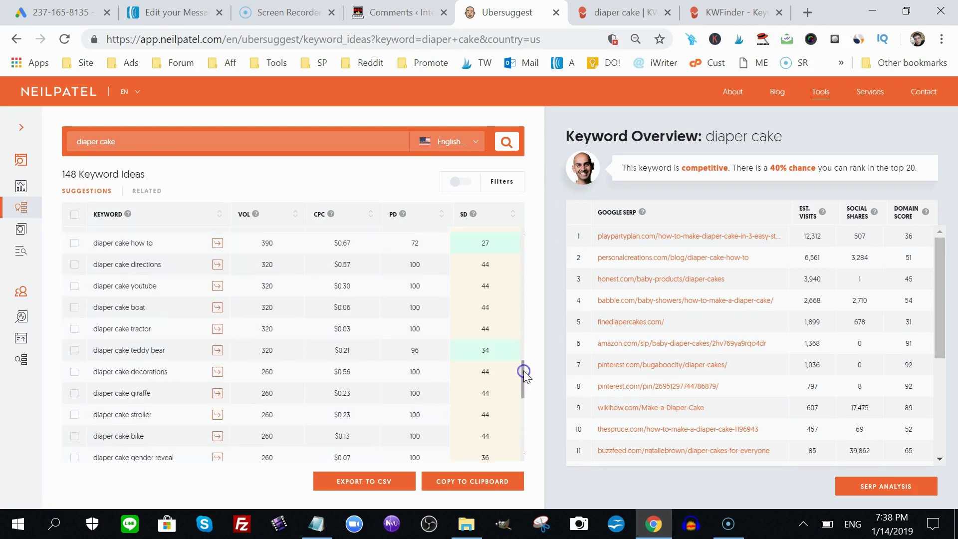
click(492, 357)
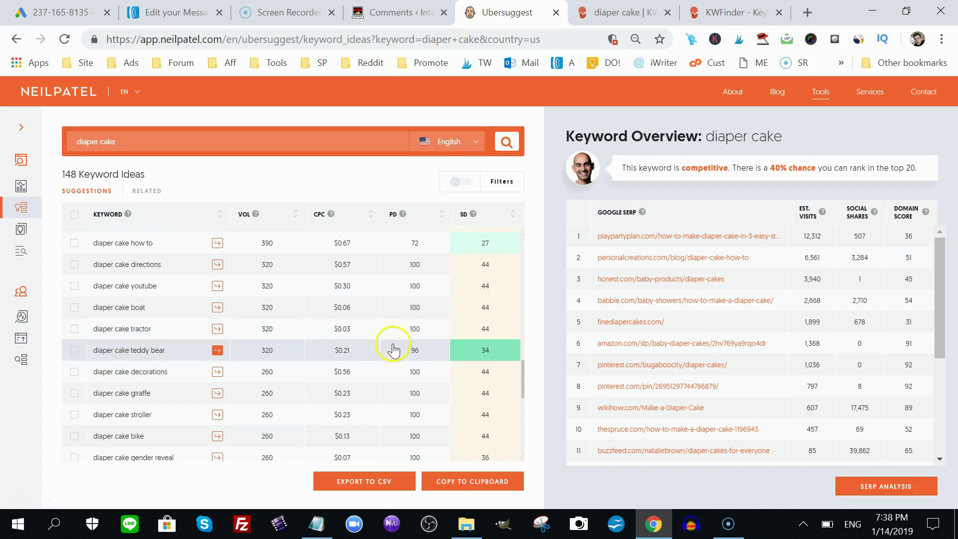
click(488, 353)
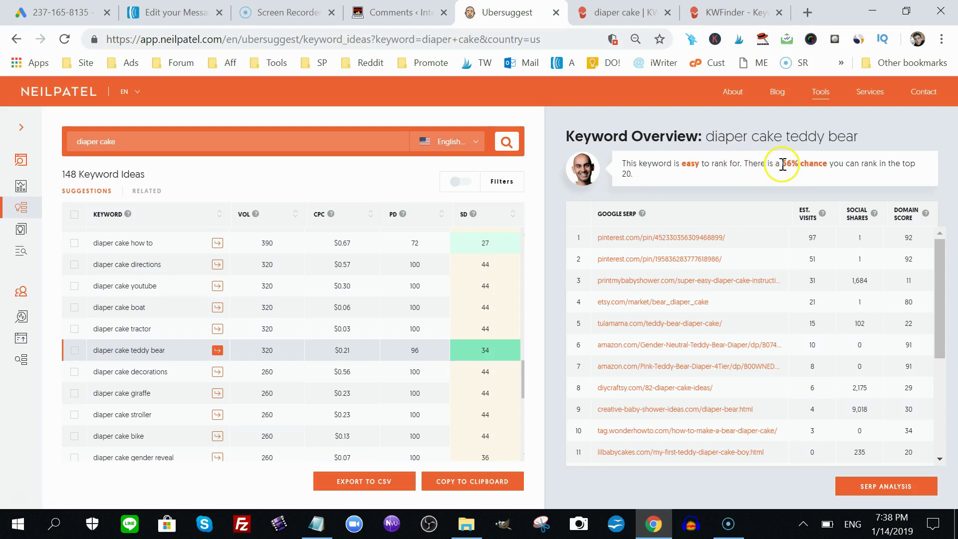
drag(782, 164, 825, 164)
In KWFinder, fetch and view the keyword details for 'nappy cake ideas' (difficulty 43)
click(623, 13)
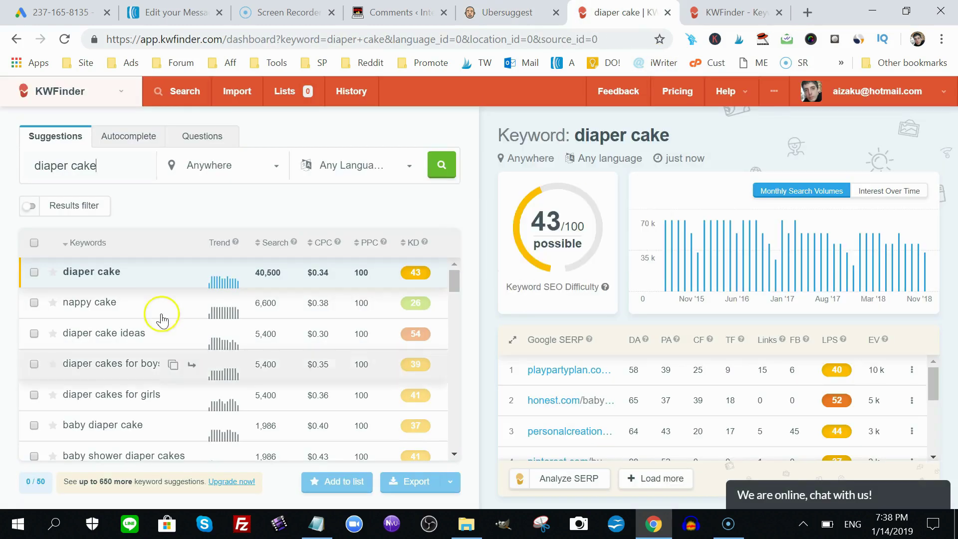
drag(455, 275, 454, 293)
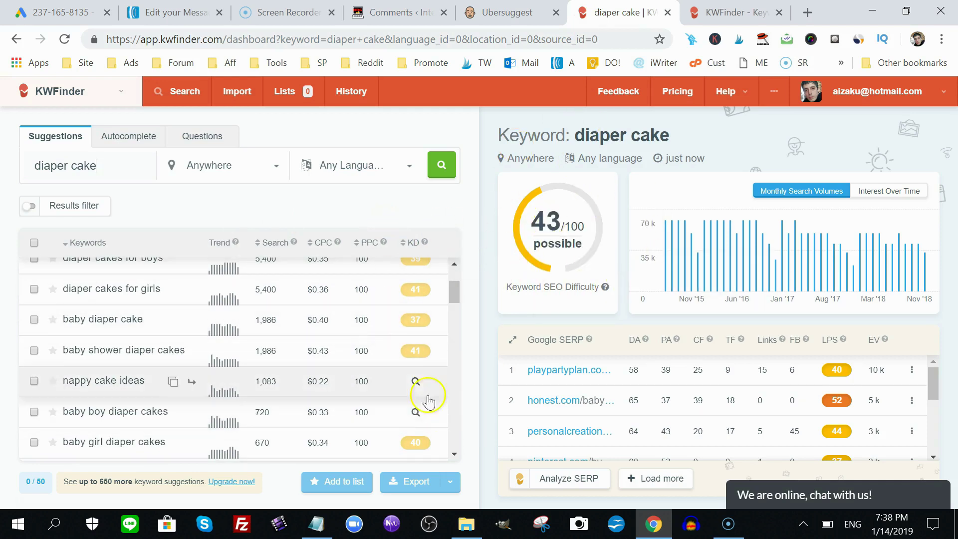
click(414, 381)
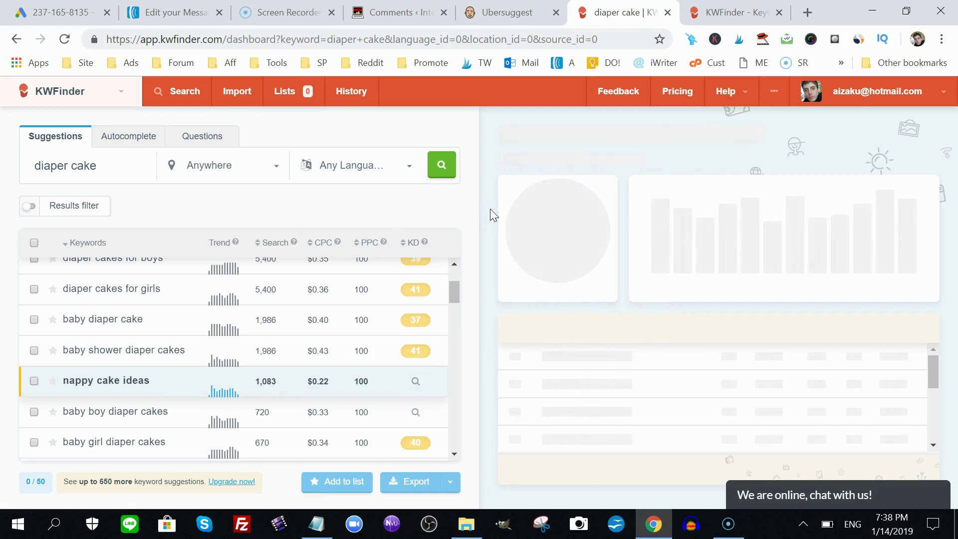
click(422, 383)
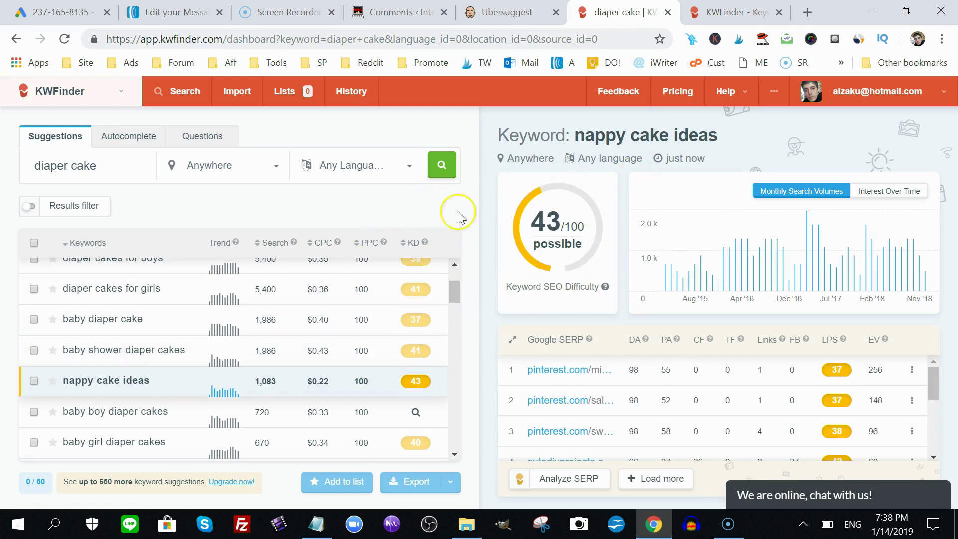
Toggle between the 148 diaper cake suggestions and 556 related ideas, ending on RELATED
click(507, 12)
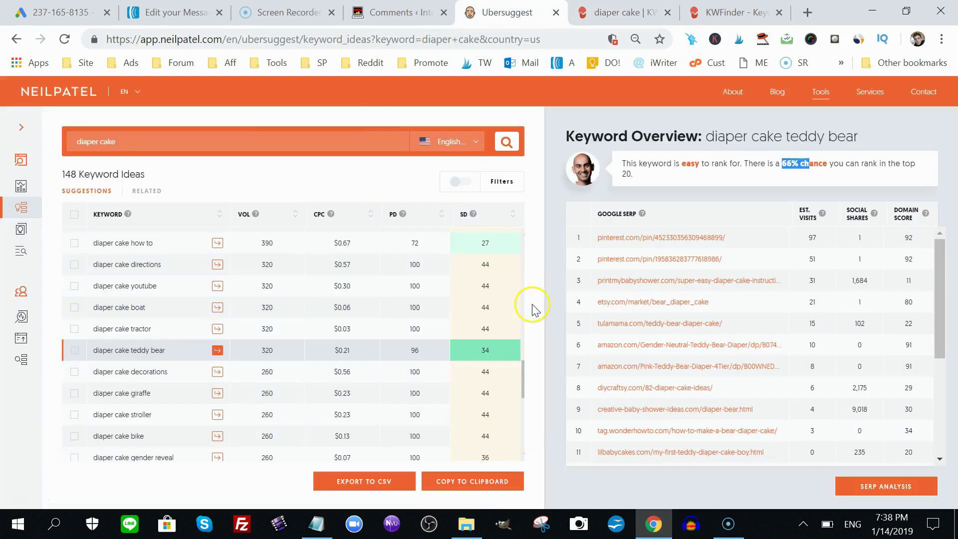
scroll(522, 379, up, 10)
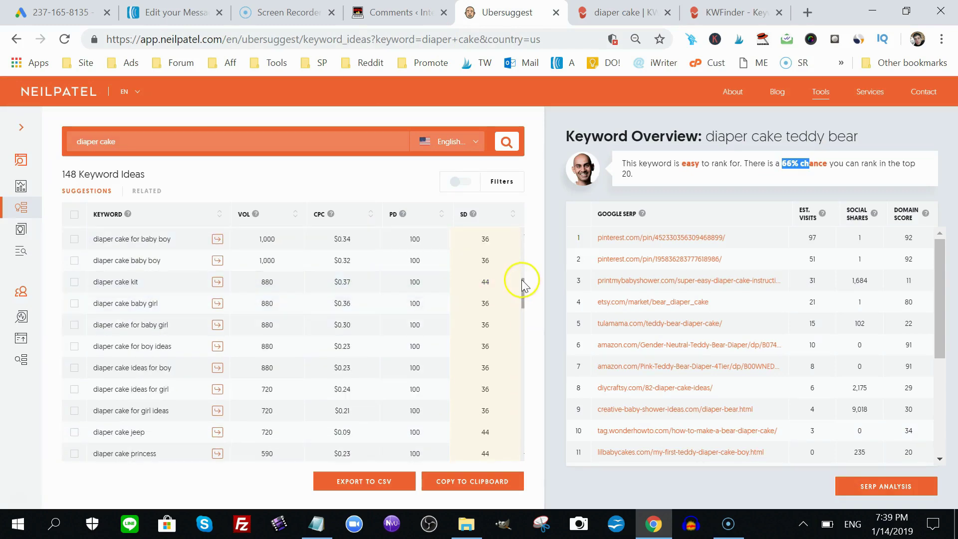
scroll(522, 311, down, 3)
drag(523, 310, 522, 337)
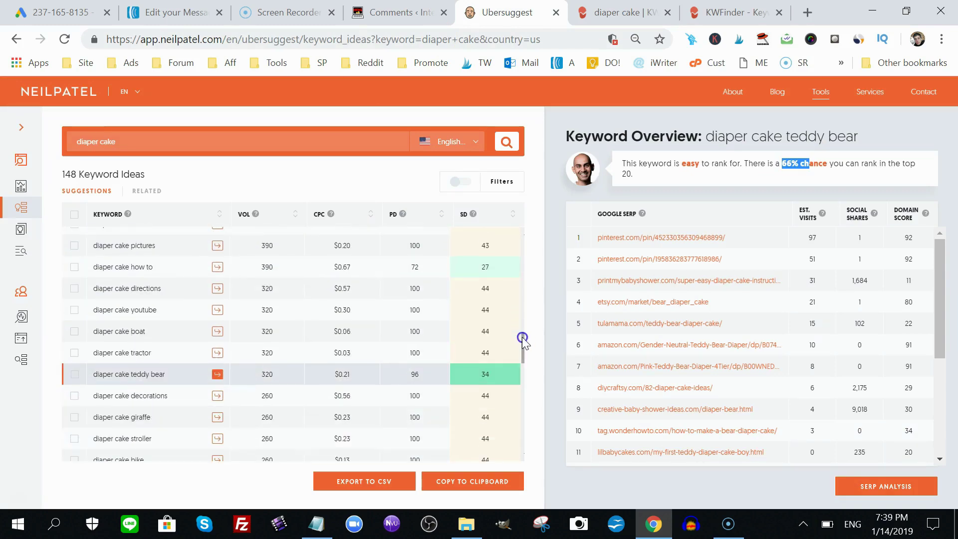
click(148, 192)
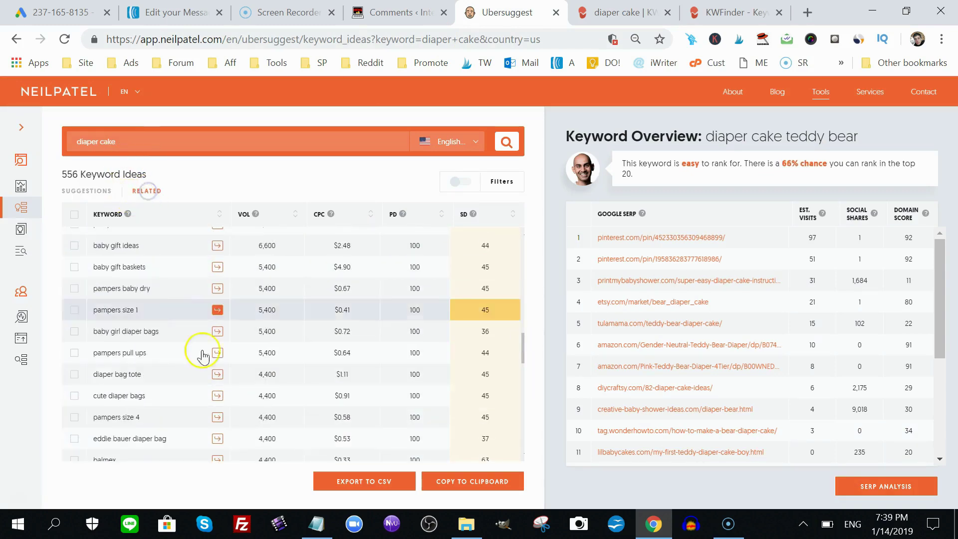
click(85, 194)
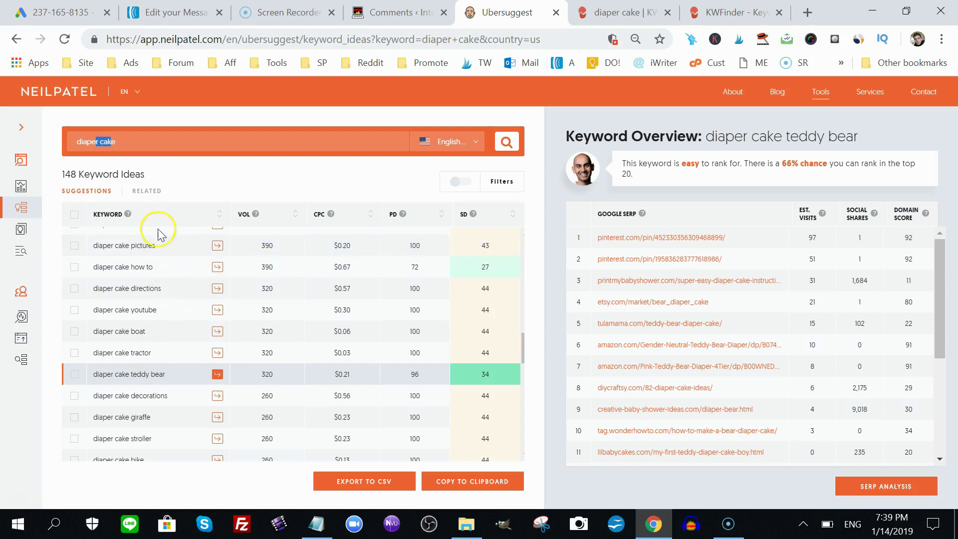
mouse_move(523, 343)
mouse_down()
mouse_move(517, 253)
mouse_move(517, 336)
mouse_up()
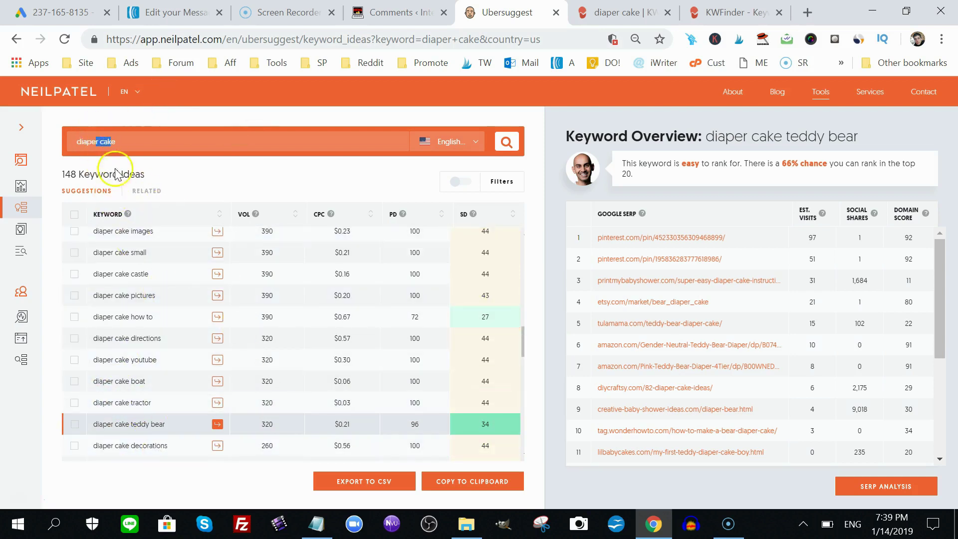
click(160, 191)
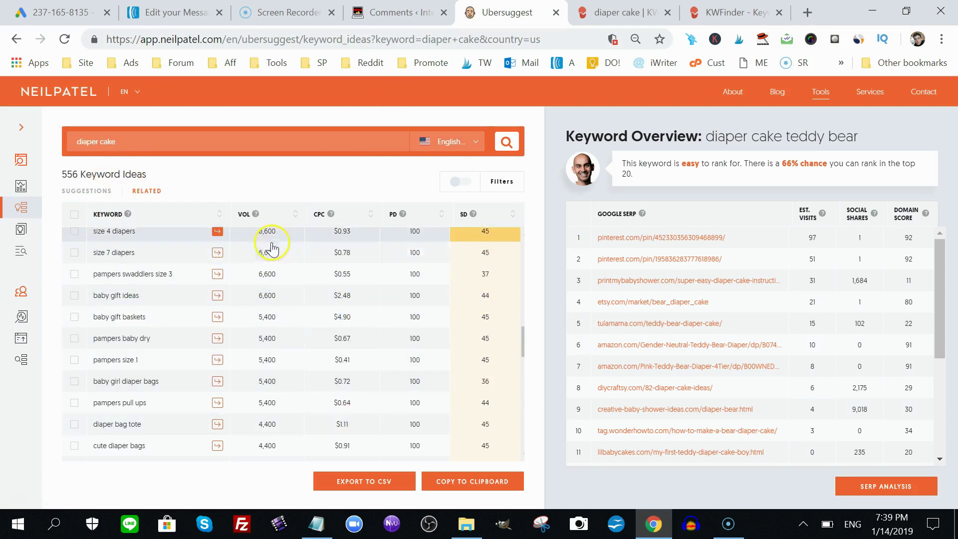
click(87, 192)
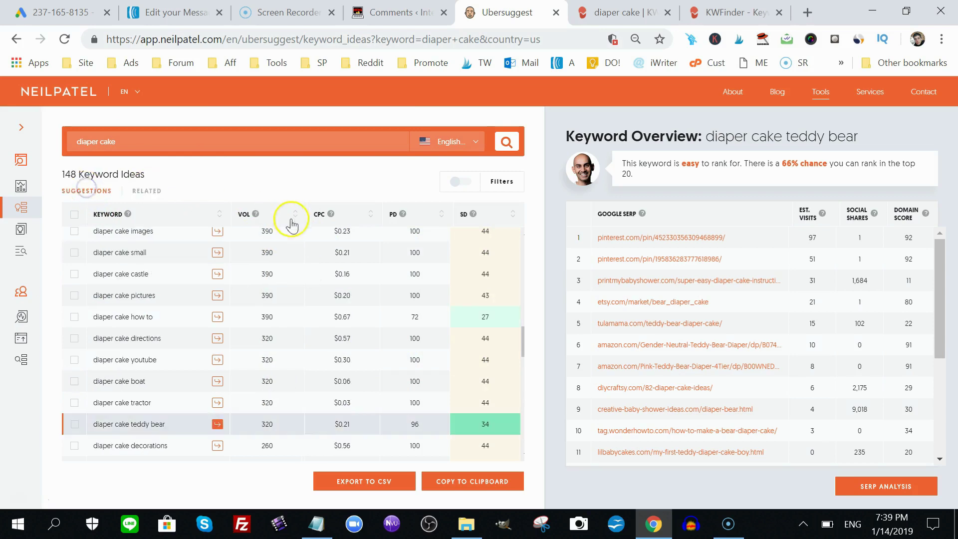
click(147, 192)
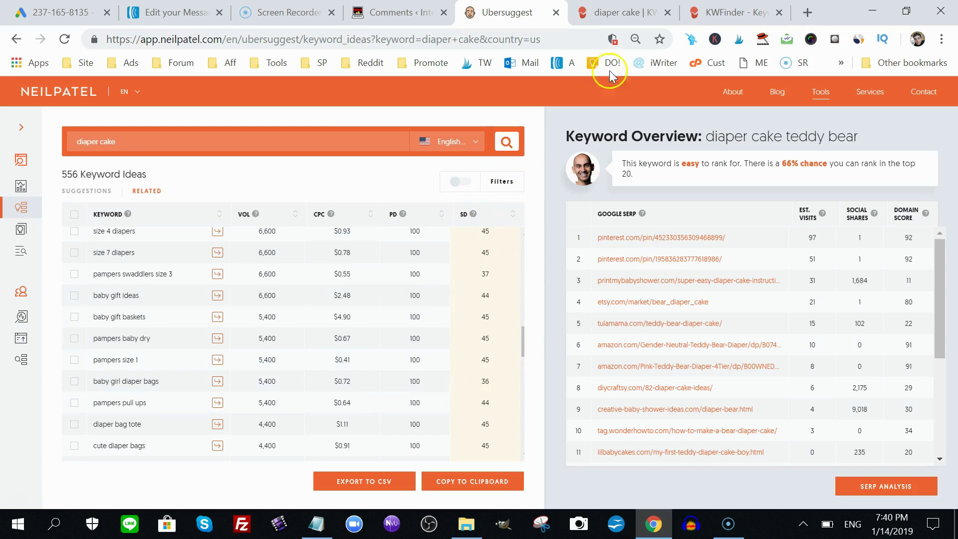
Show KWFinder's autocomplete suggestions for diaper cake, glancing back at Ubersuggest
click(611, 10)
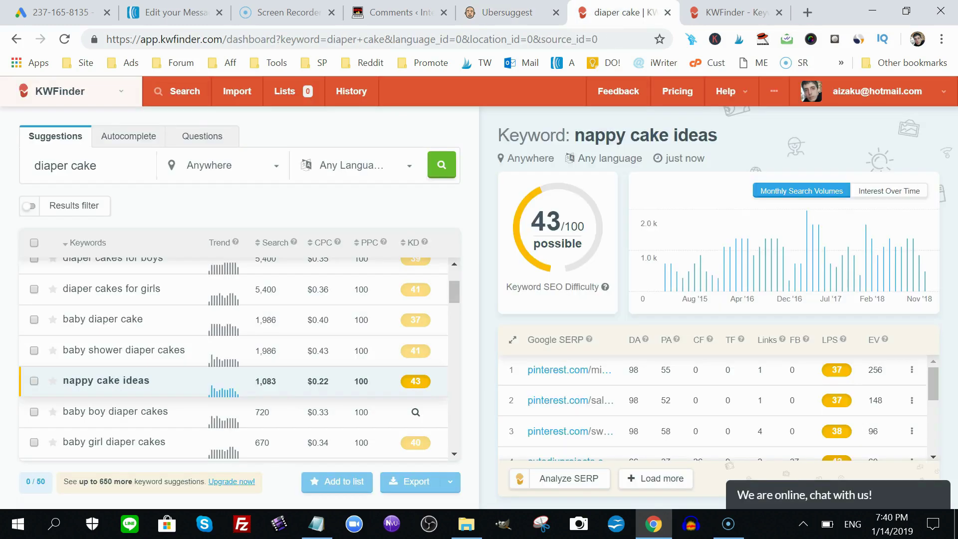
click(138, 143)
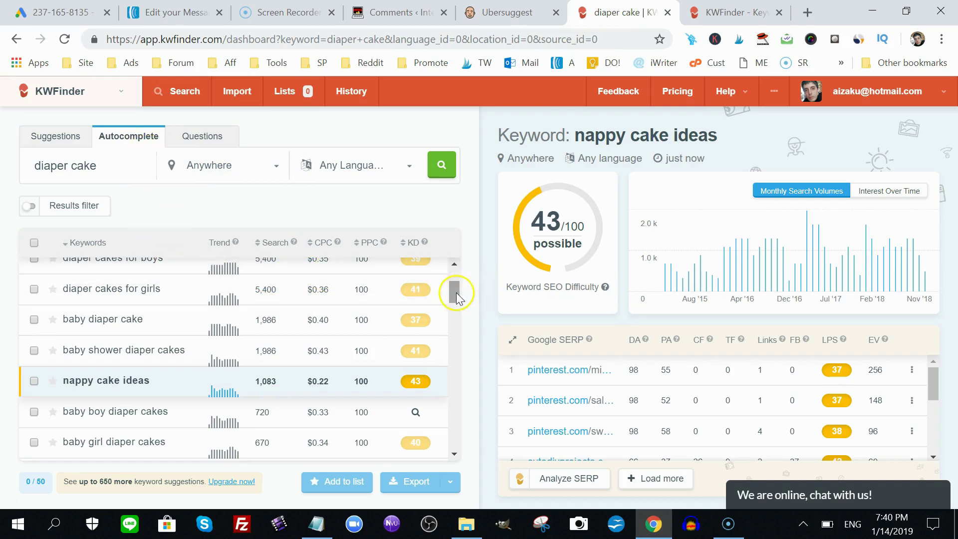
drag(455, 292, 455, 313)
click(524, 13)
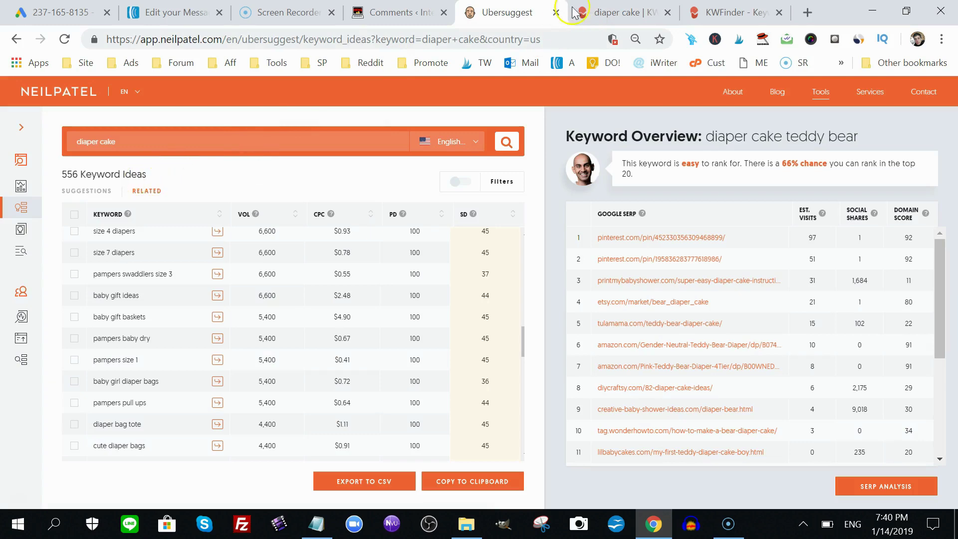
click(621, 13)
drag(454, 319, 453, 414)
Rerun the diaper cake autocomplete search in KWFinder and reload the unprocessed keyword metrics
key(Return)
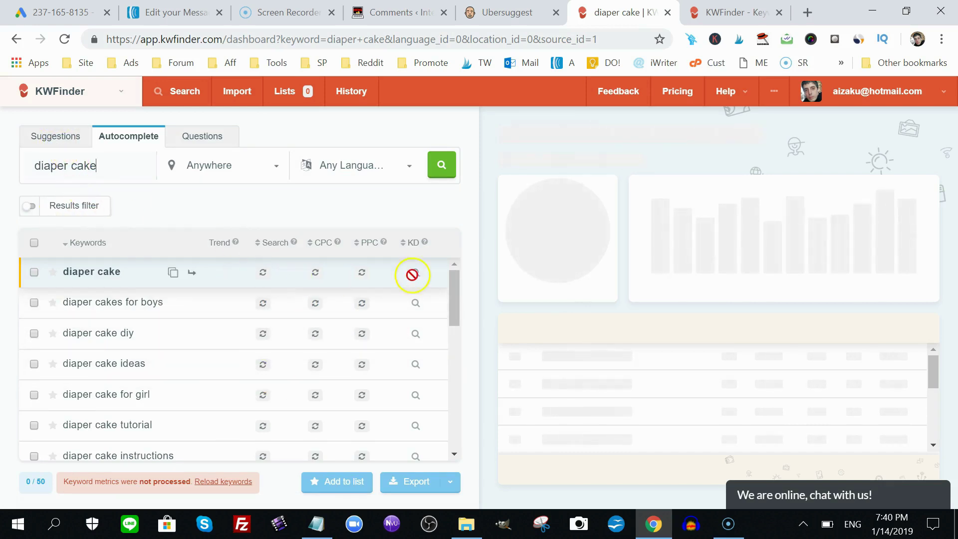
drag(451, 289, 444, 427)
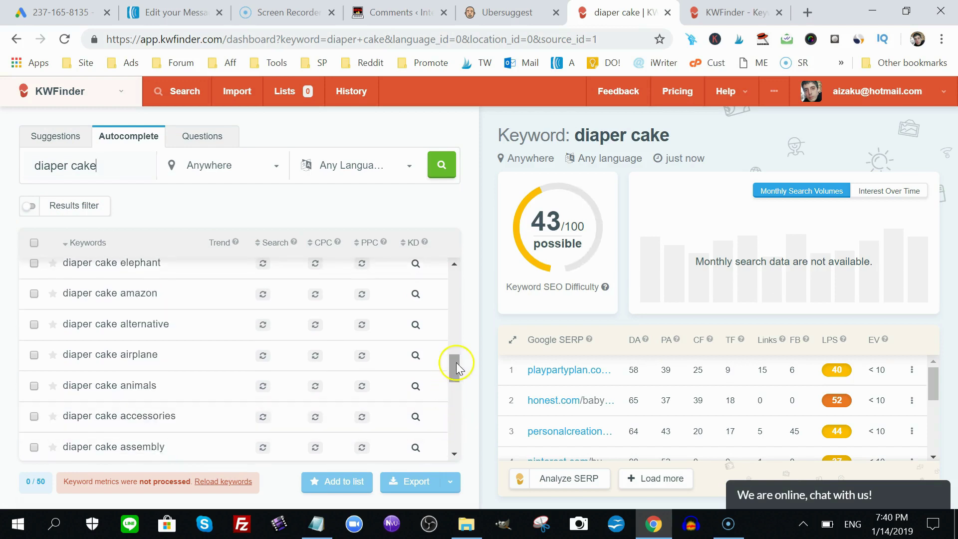
drag(454, 364, 457, 430)
click(362, 328)
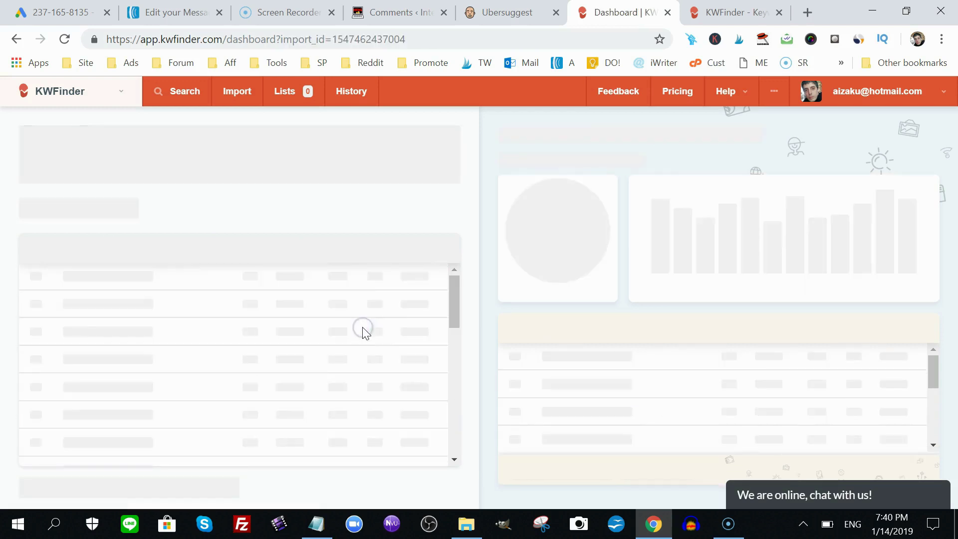
click(443, 308)
click(458, 300)
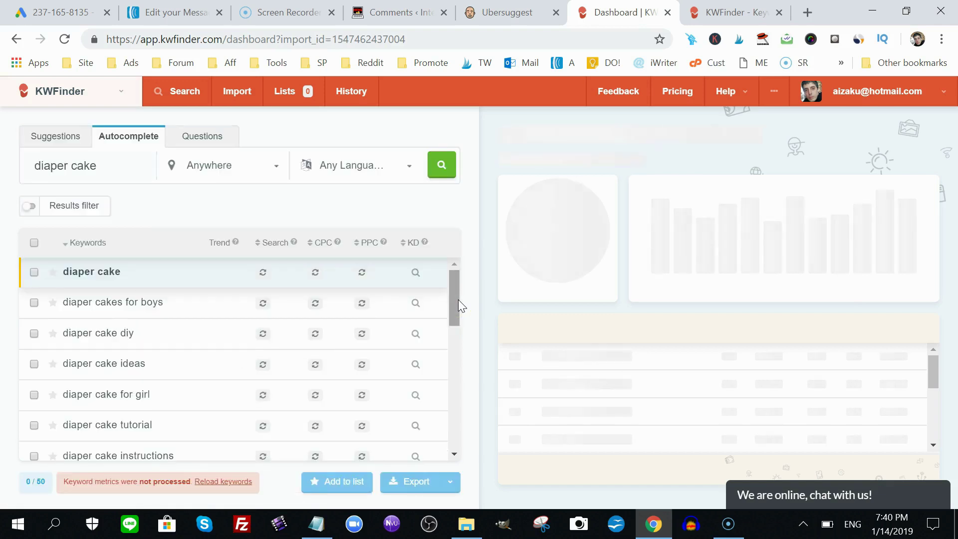
drag(456, 298, 459, 273)
Flip between the KWFinder dashboard and Ubersuggest related ideas to compare them
click(508, 12)
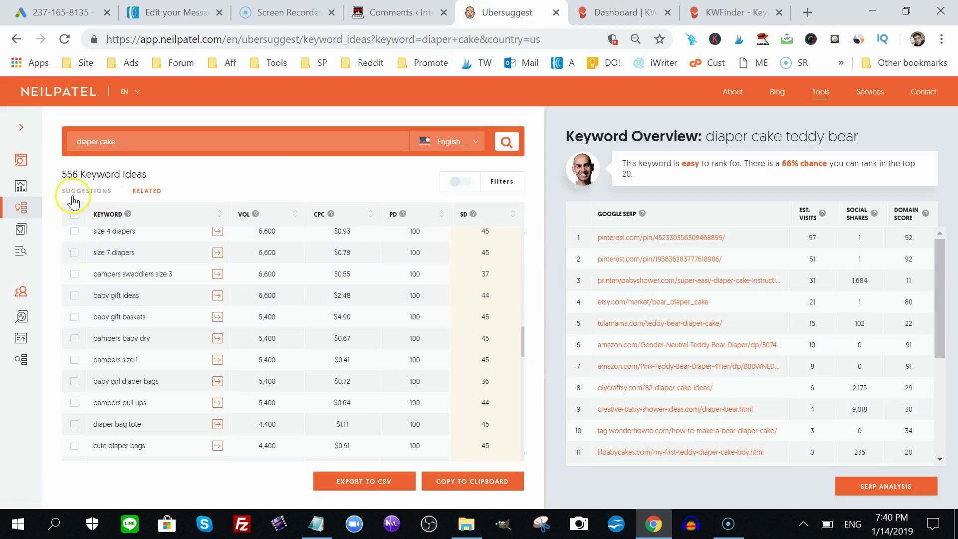
click(624, 13)
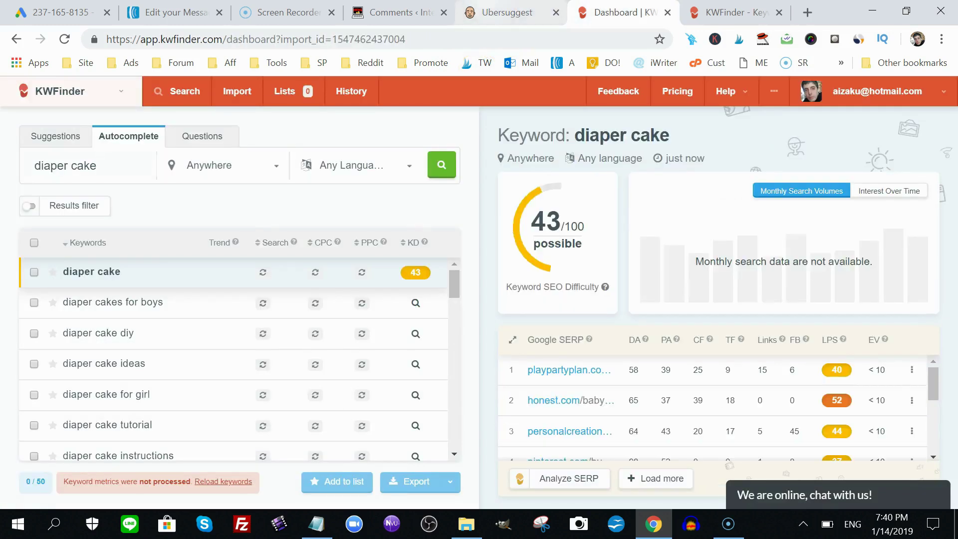
key(ctrl+shift+Tab)
click(623, 13)
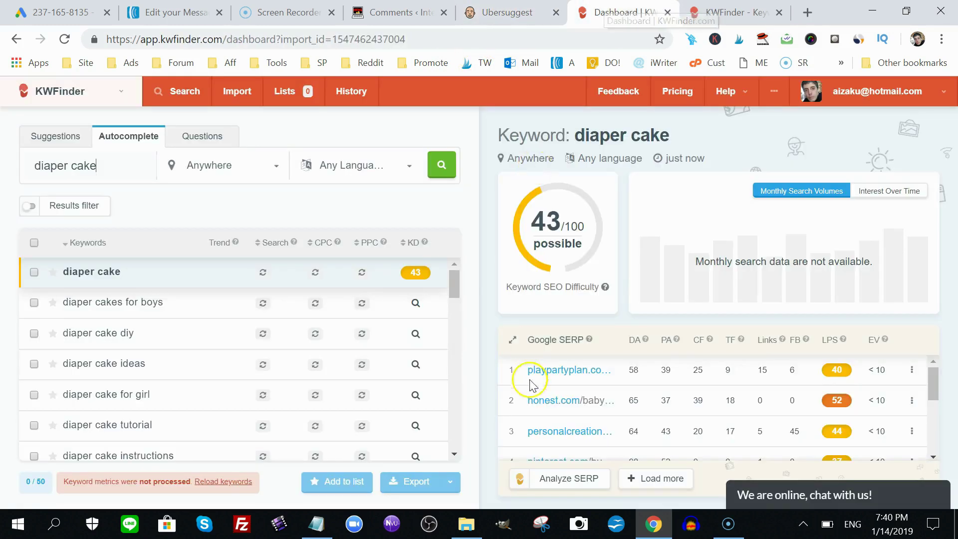
key(ctrl+shift+Tab)
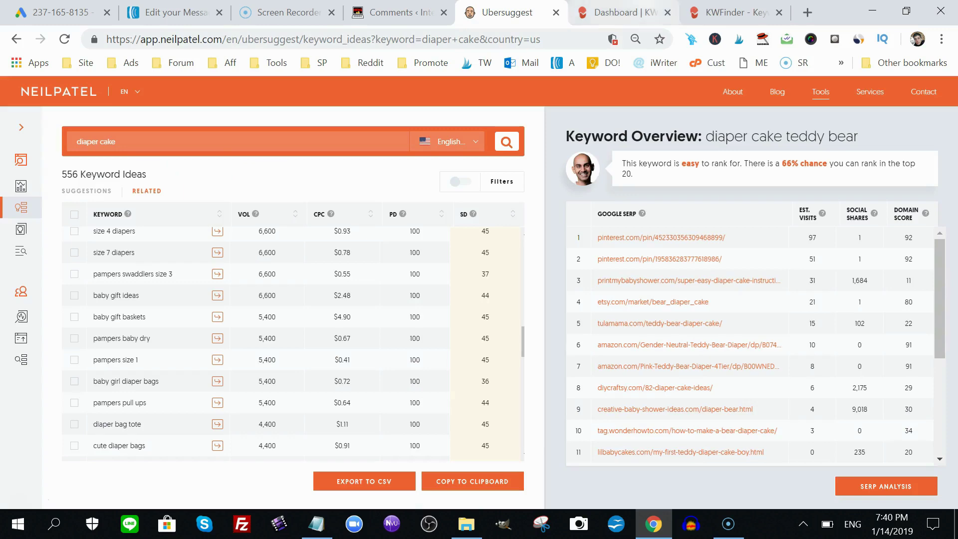
Open Ubersuggest's SERP Analysis for diaper cake from the sidebar and scroll through the results
key(ctrl+Tab)
key(ctrl+shift+Tab)
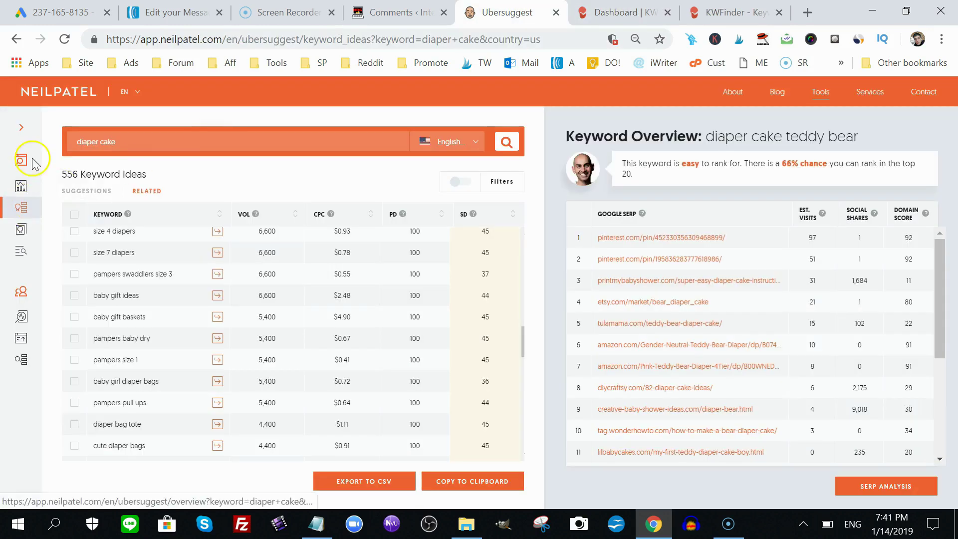
click(21, 127)
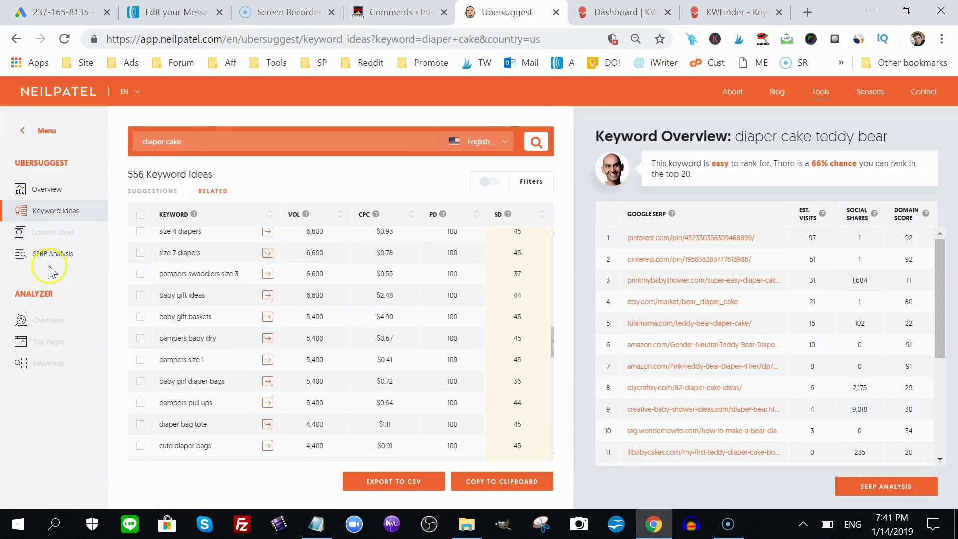
click(52, 256)
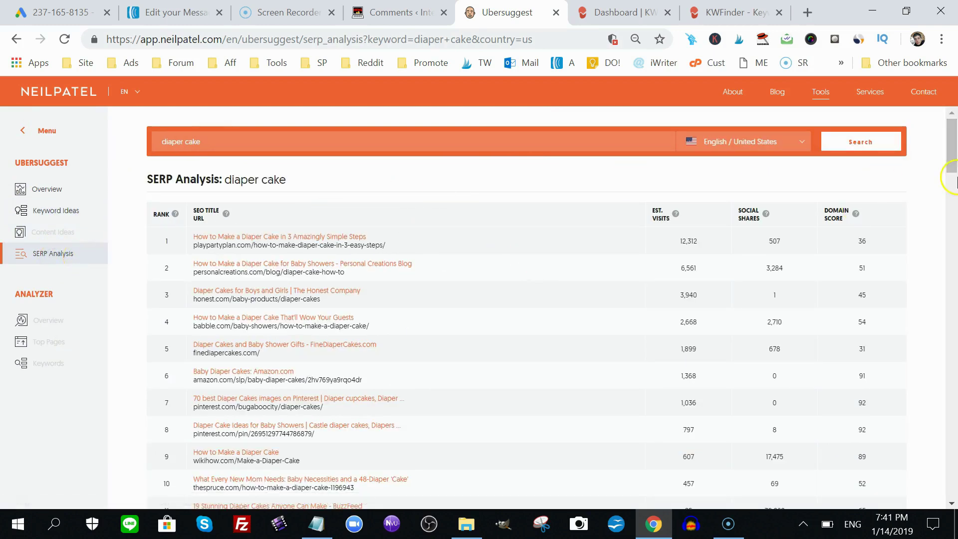
click(953, 225)
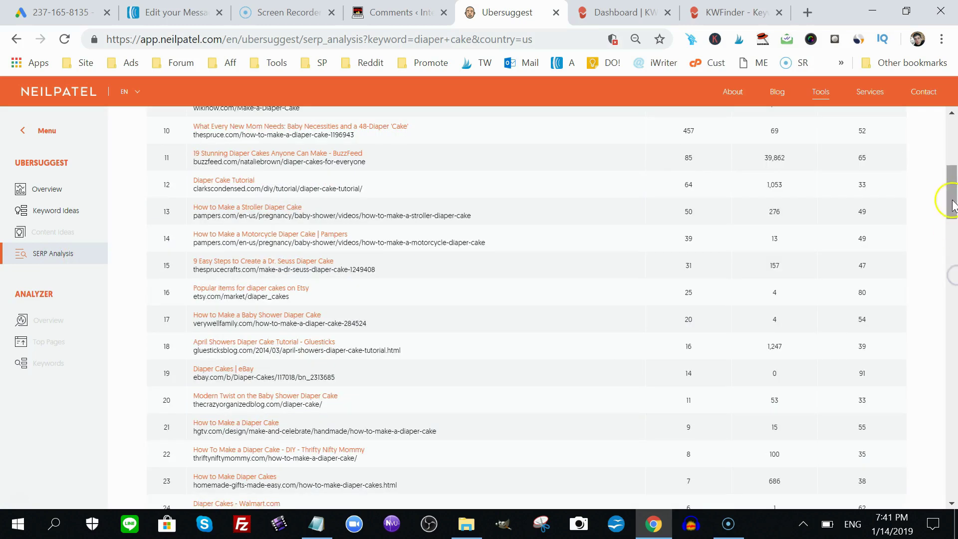
drag(950, 192, 937, 533)
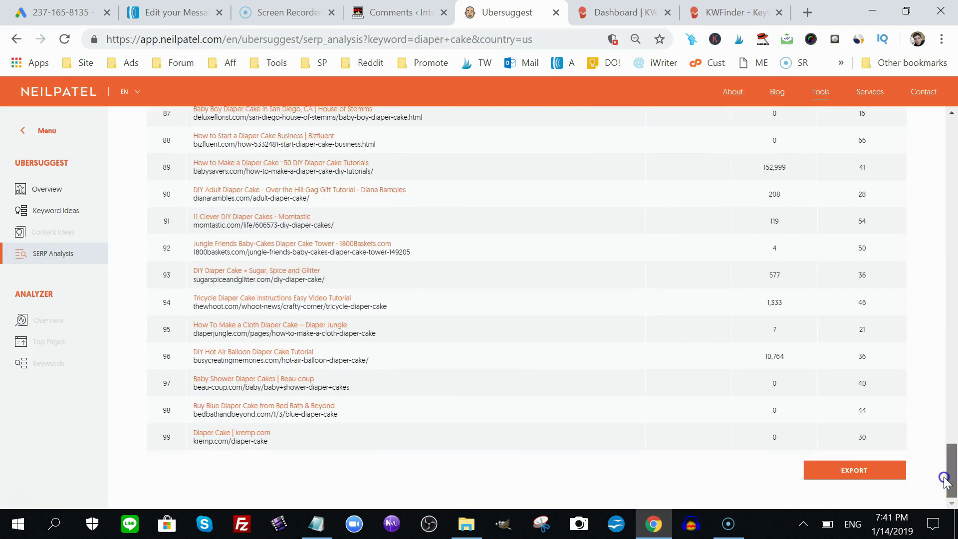
drag(944, 479, 947, 111)
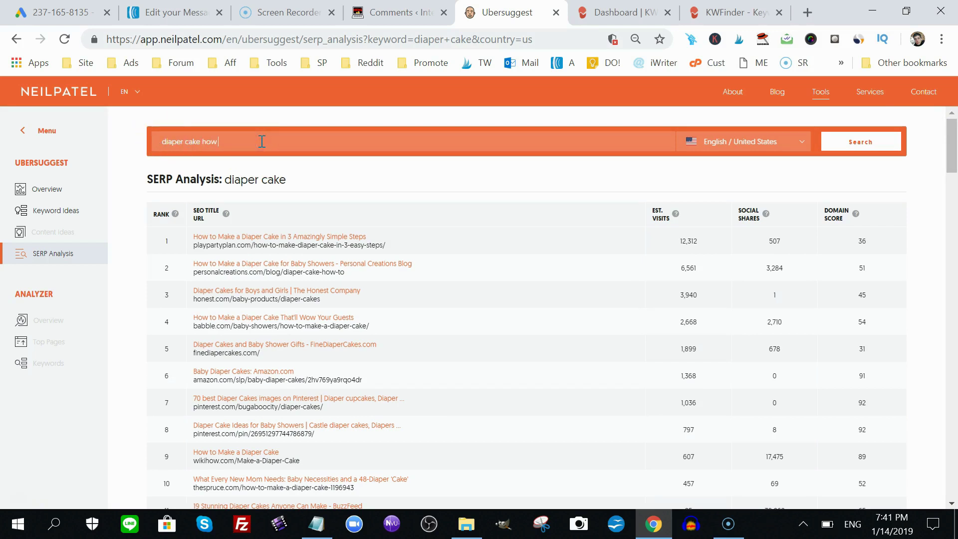
Run the SERP analysis for 'diaper cake how to' and inspect the first result's domain score 36
text(to)
key(Return)
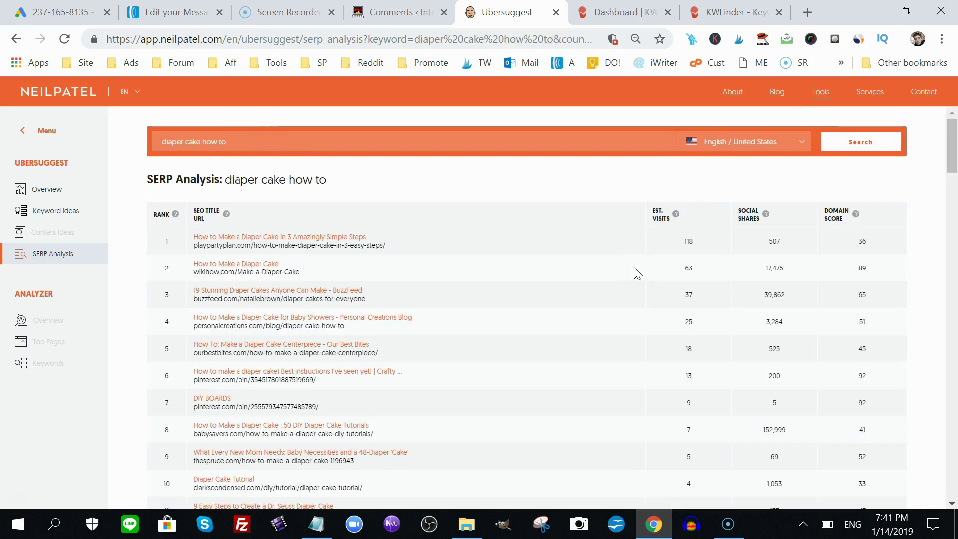
click(667, 213)
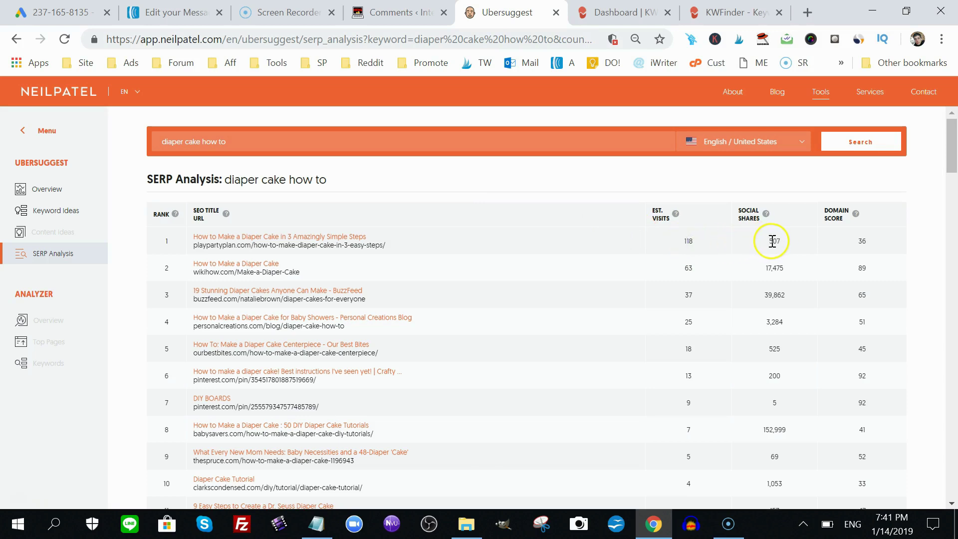
double_click(860, 244)
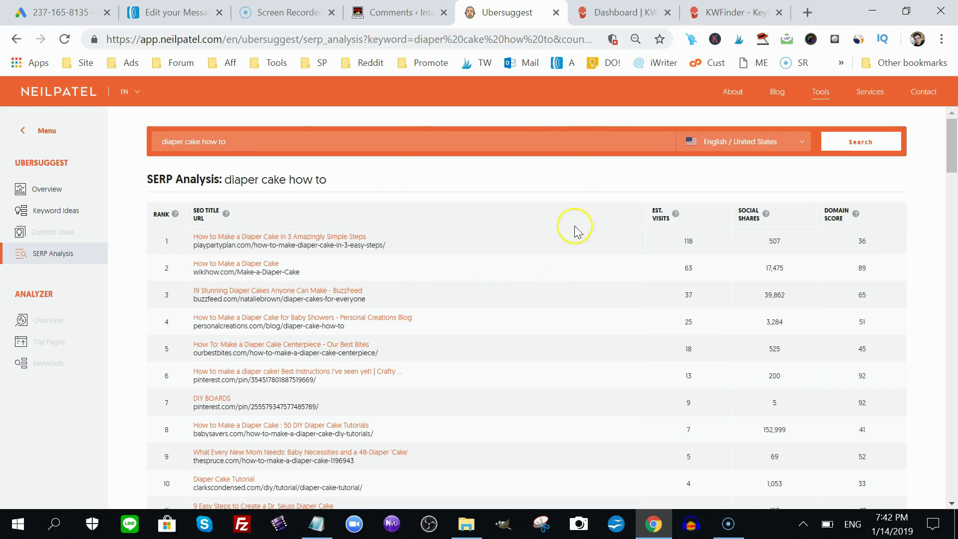
click(410, 148)
Compare the 'diaper cake how to' SERP with KWFinder's diaper cake results
click(619, 12)
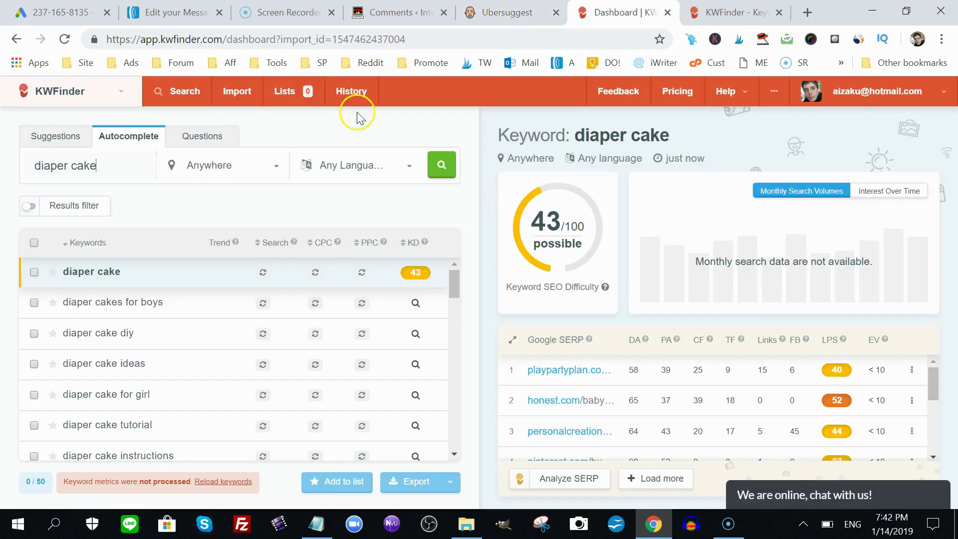
key(ctrl+shift+Tab)
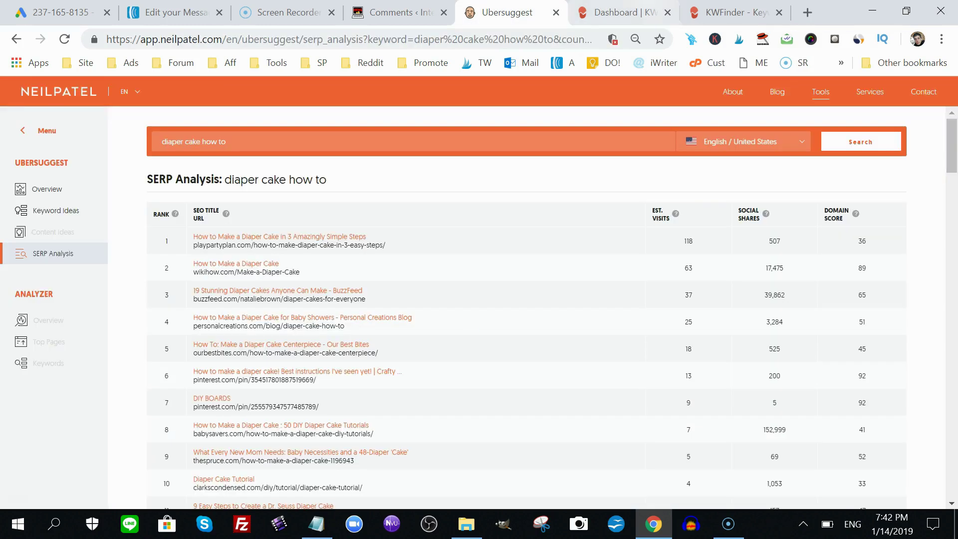
key(ctrl+Tab)
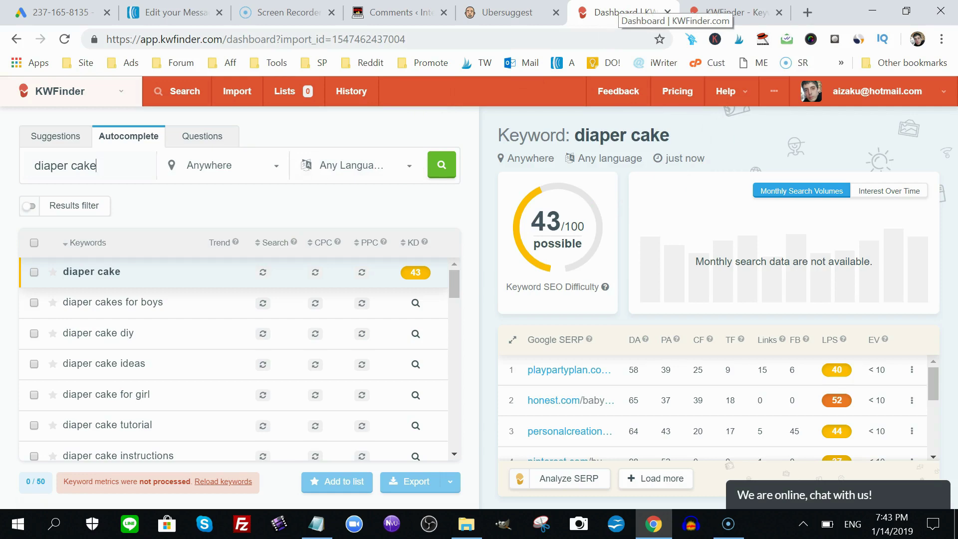
View the Mangools pricing page (Basic $29.90, Premium $39.90, Agency $79.90) among the comparison tabs
click(723, 12)
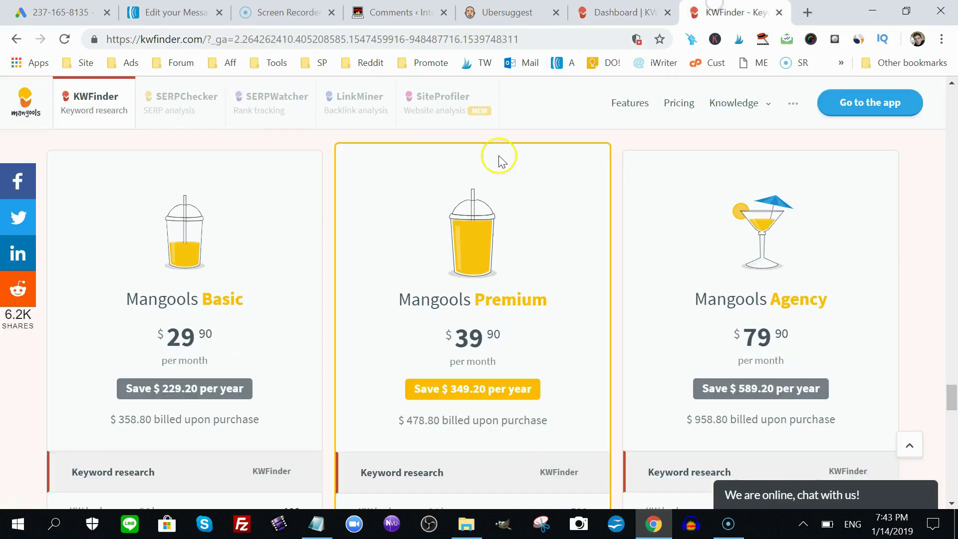
mouse_move(950, 397)
mouse_down()
mouse_move(951, 412)
mouse_move(950, 401)
mouse_up()
click(507, 13)
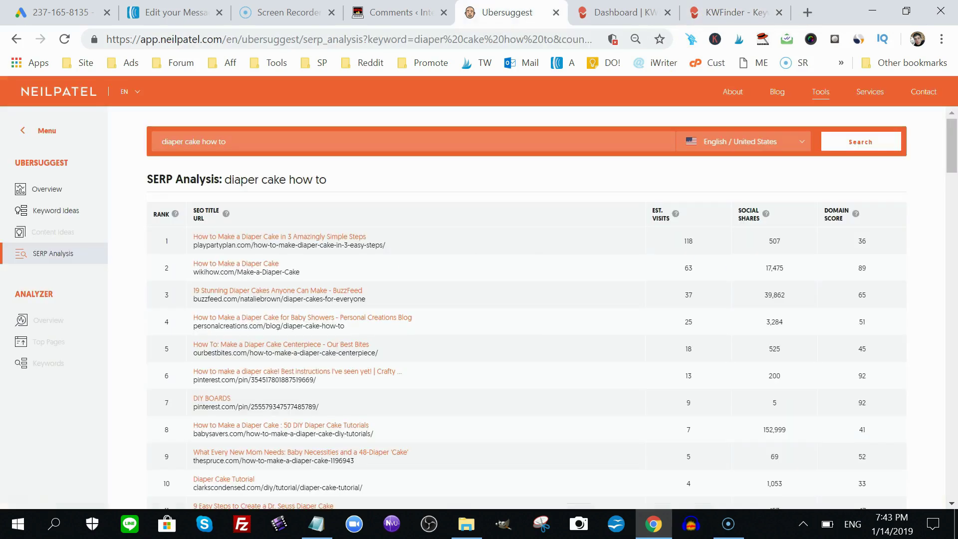
click(617, 12)
click(506, 12)
click(623, 13)
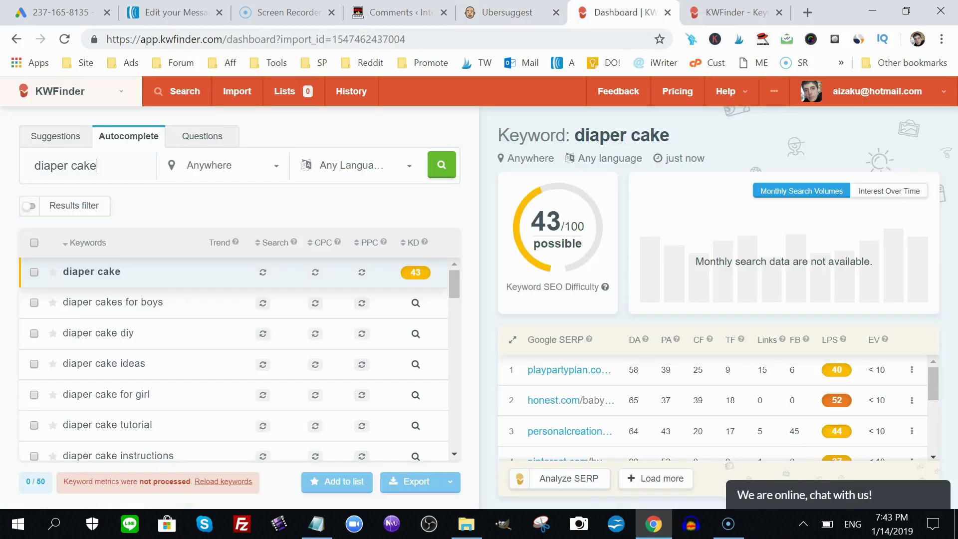
click(736, 12)
click(506, 13)
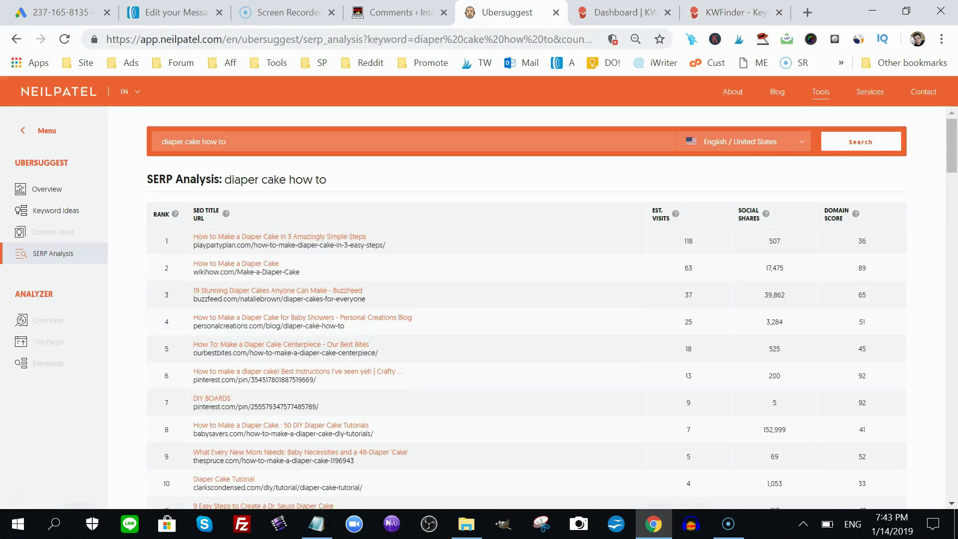
click(736, 13)
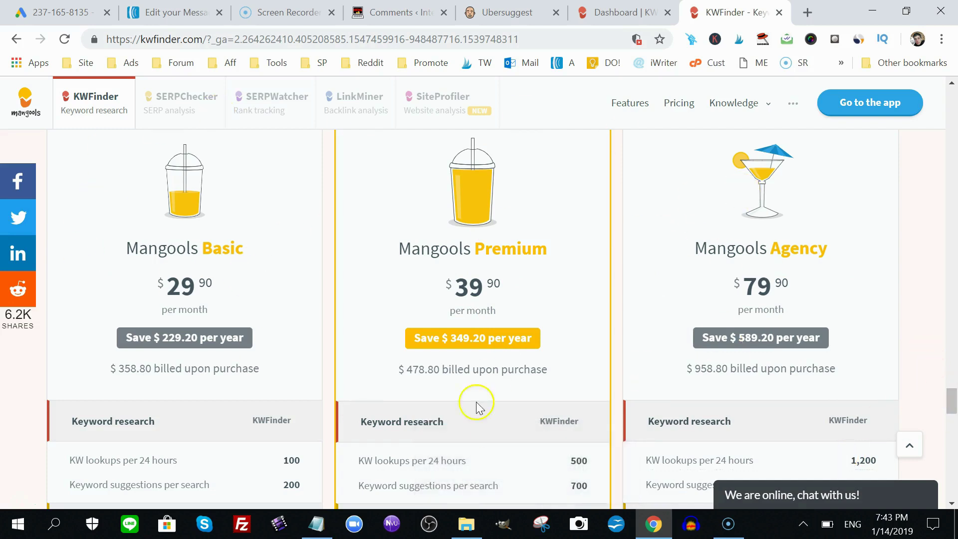
Close the Mangools pricing tab and the Dashboard | KWFinder tab
click(779, 13)
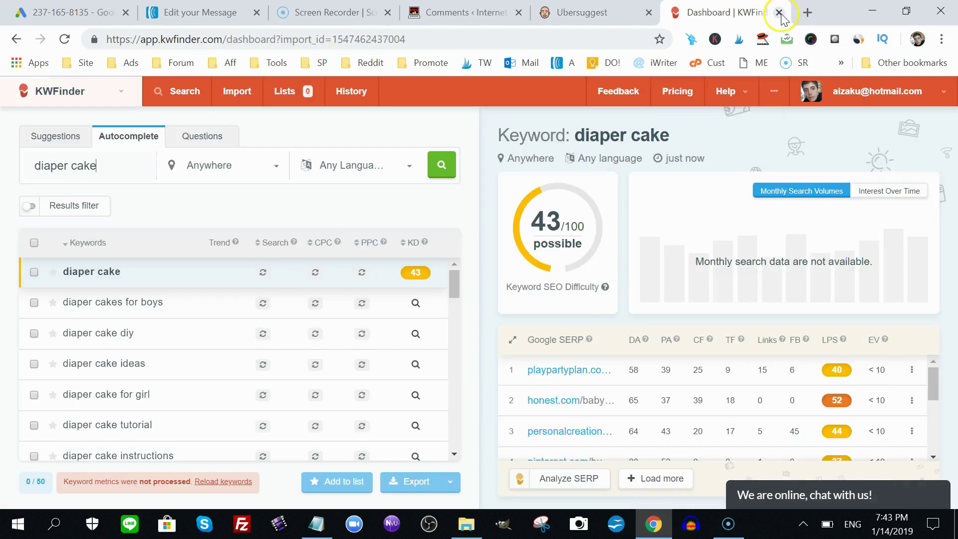
click(779, 13)
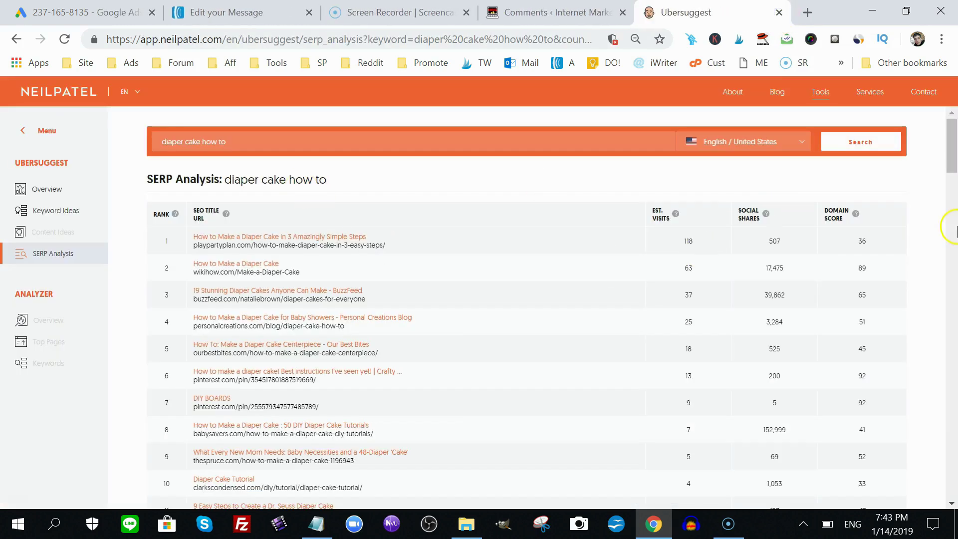